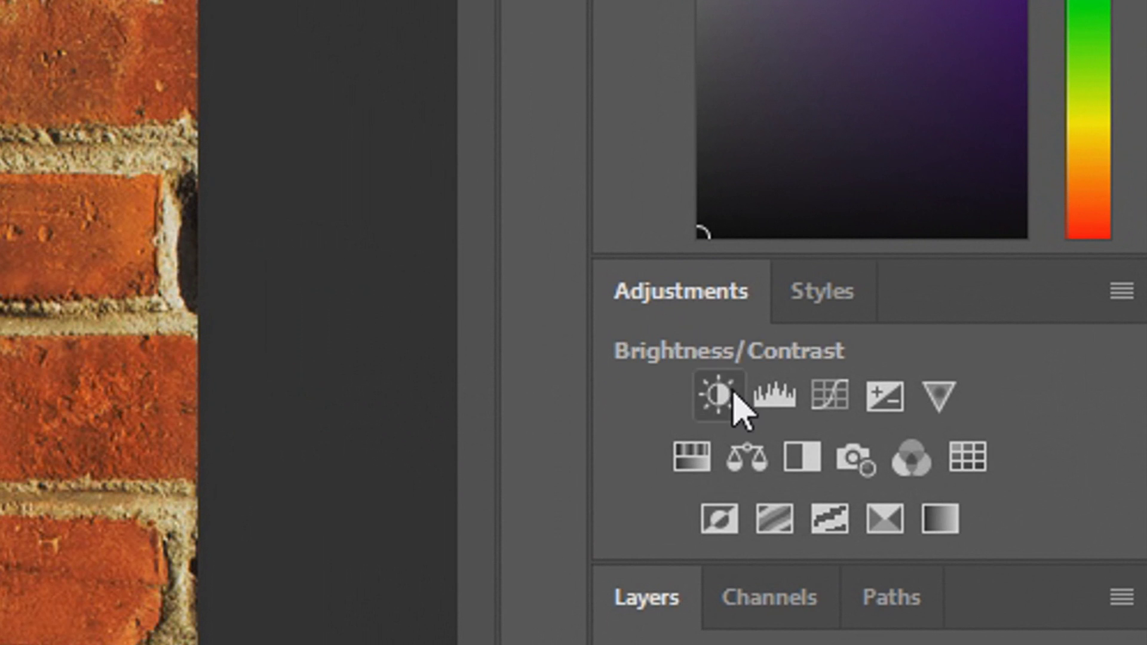
# Step: Darken the bricks with a Levels adjustment at output white 60, then add an empty layer above
pyautogui.click(772, 397)
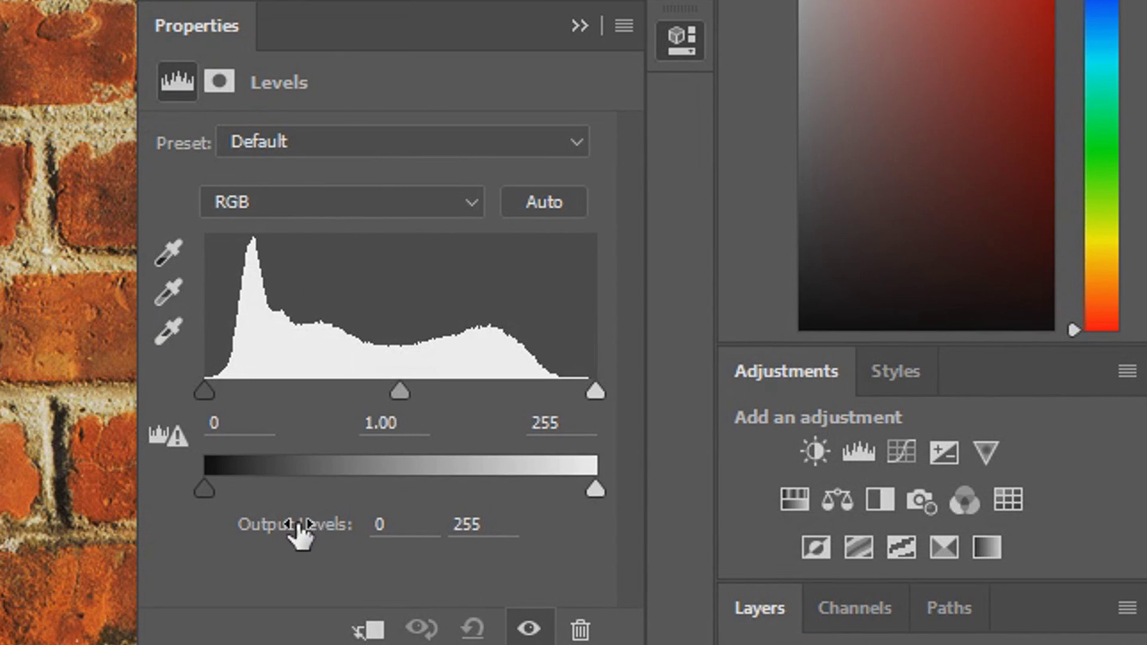
pyautogui.click(509, 534)
pyautogui.write('60')
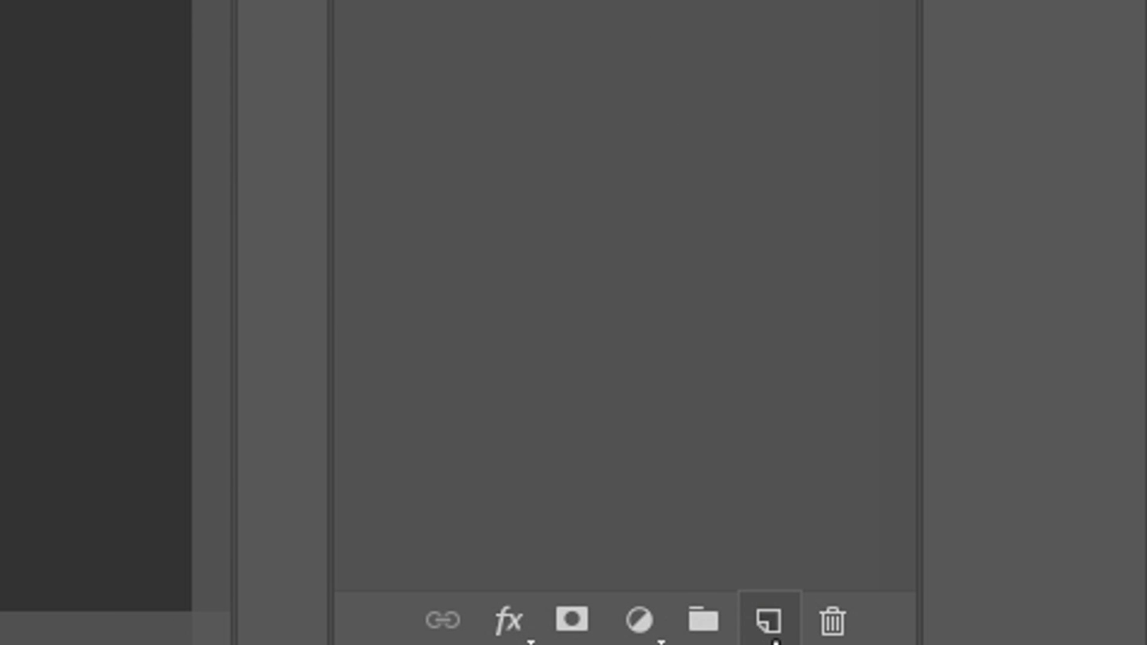
pyautogui.click(772, 633)
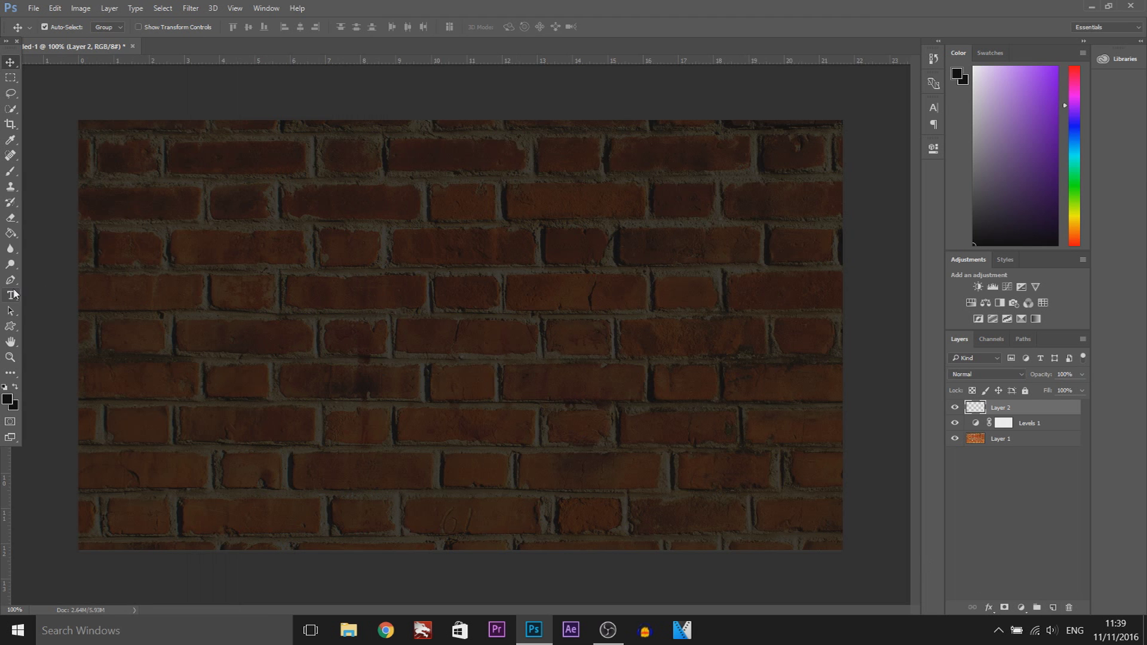
# Step: Type 'CASUAL Savage' in a text box across the wall with 67.82 pt leading
pyautogui.click(12, 296)
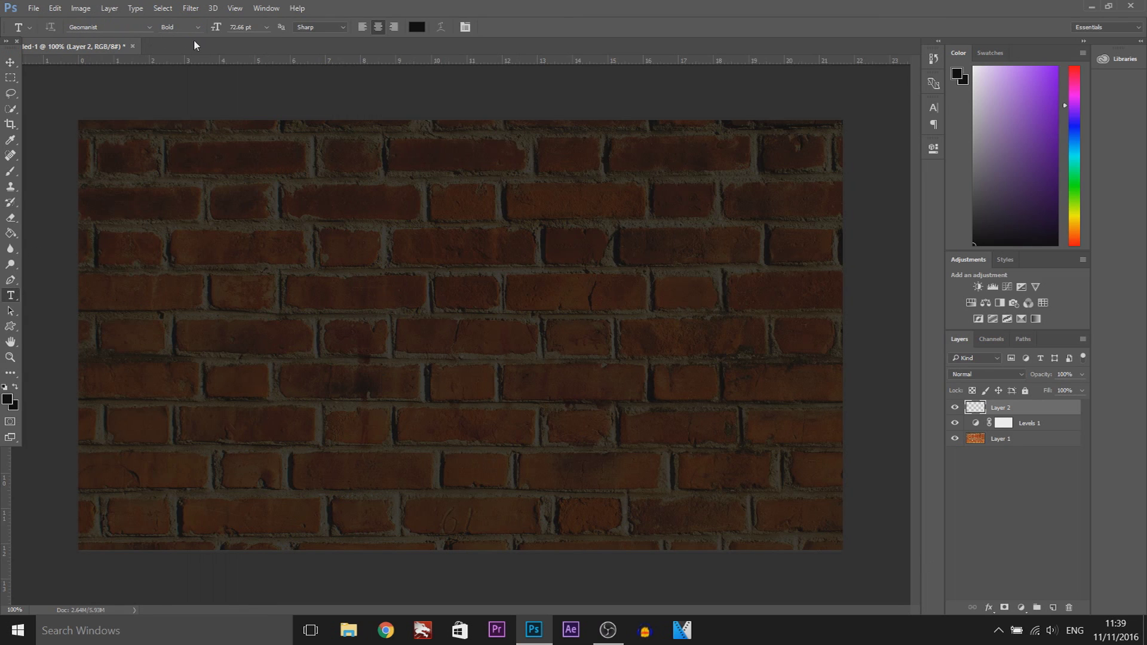
pyautogui.moveTo(79, 203); pyautogui.dragTo(842, 462)
pyautogui.write('CAS')
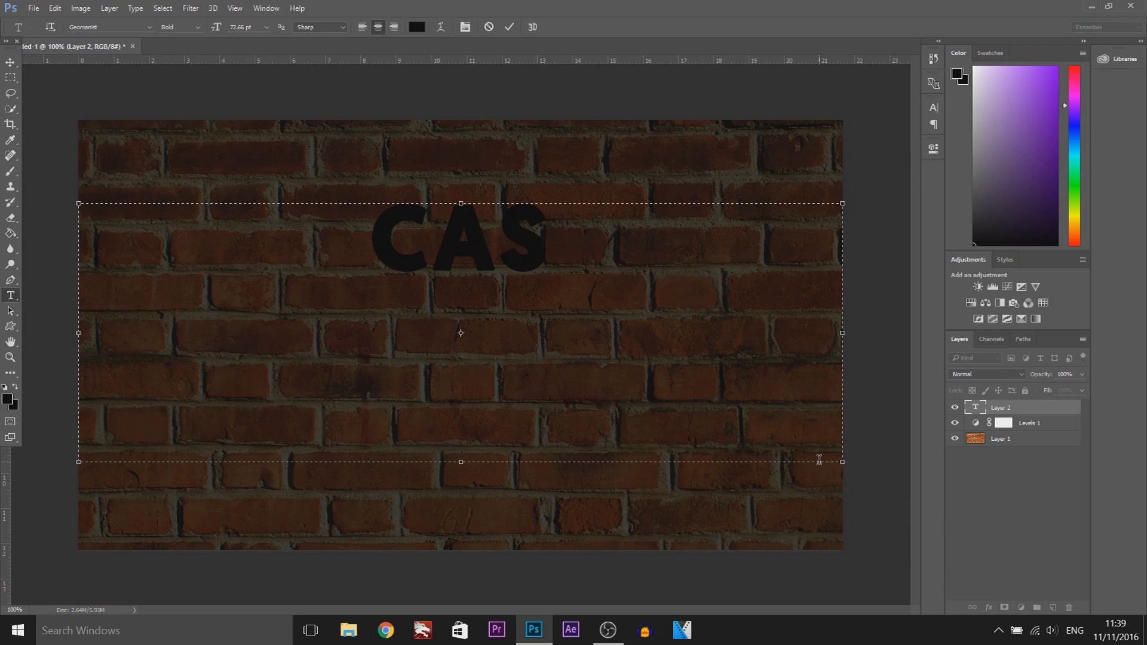
pyautogui.write('UAL Savage')
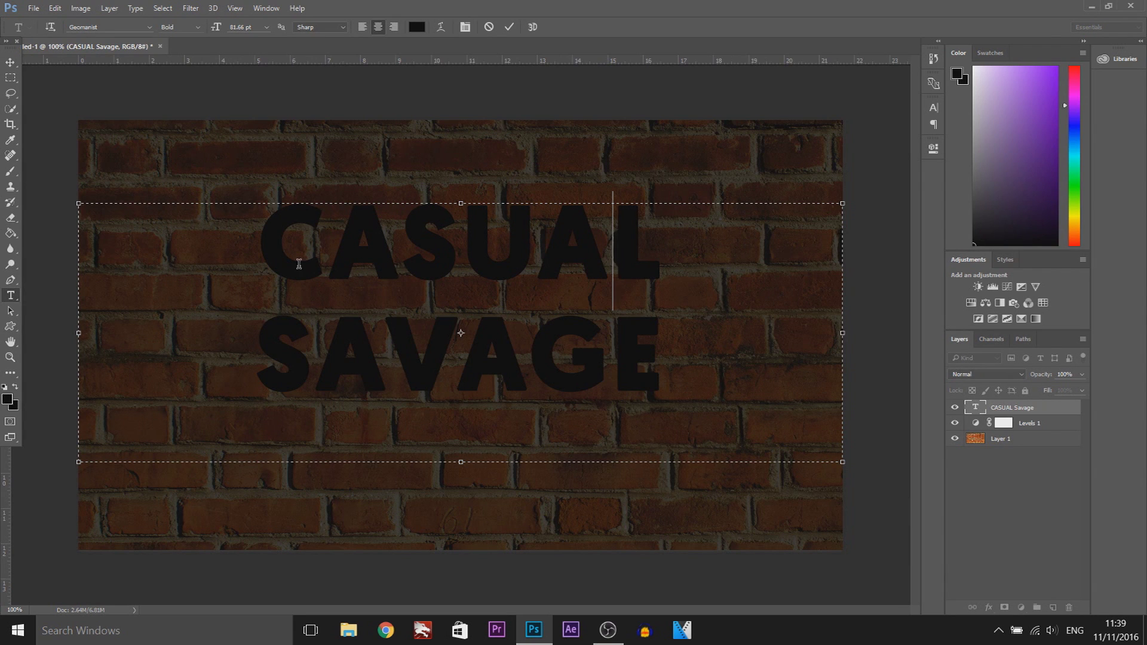
pyautogui.moveTo(226, 231); pyautogui.dragTo(852, 425)
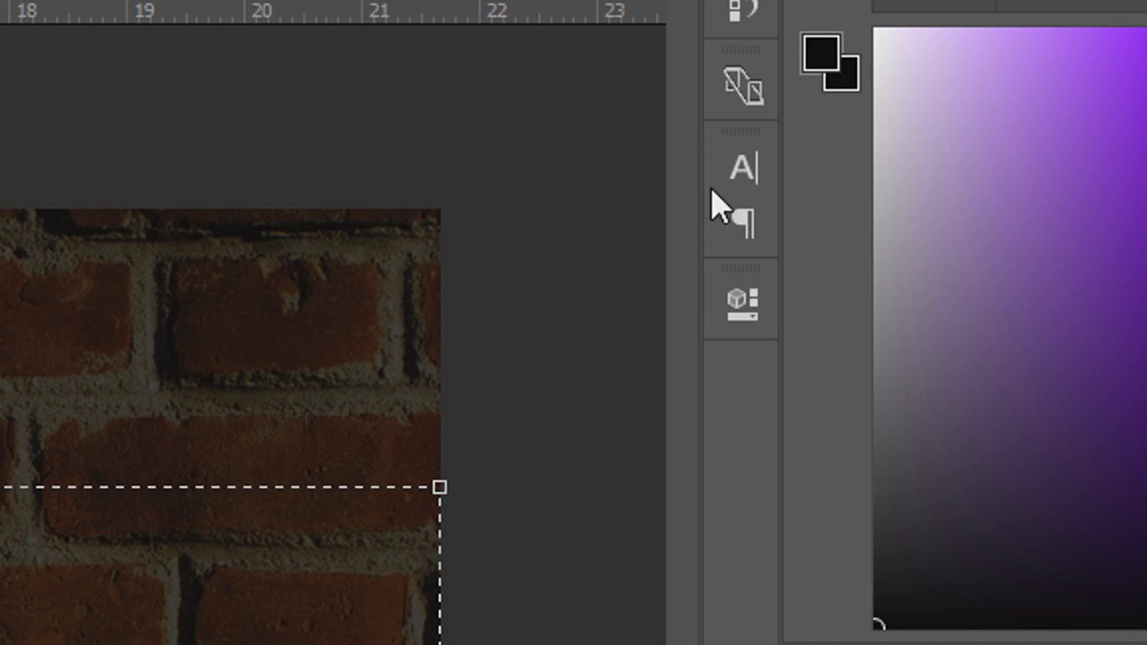
pyautogui.click(932, 109)
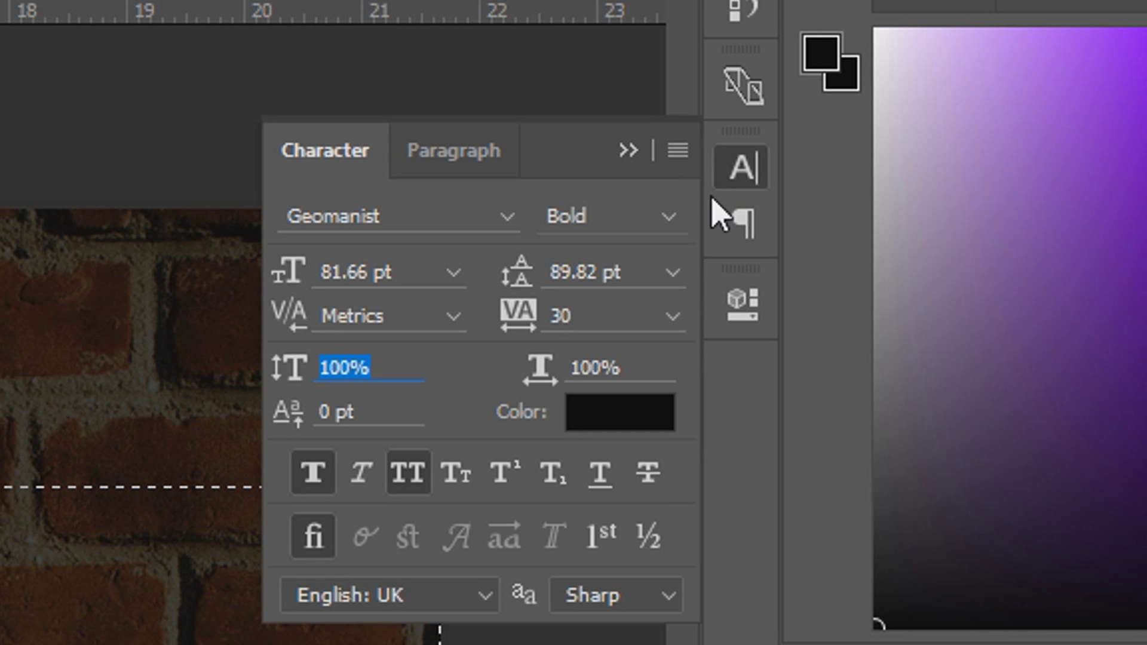
pyautogui.moveTo(512, 272); pyautogui.dragTo(472, 281)
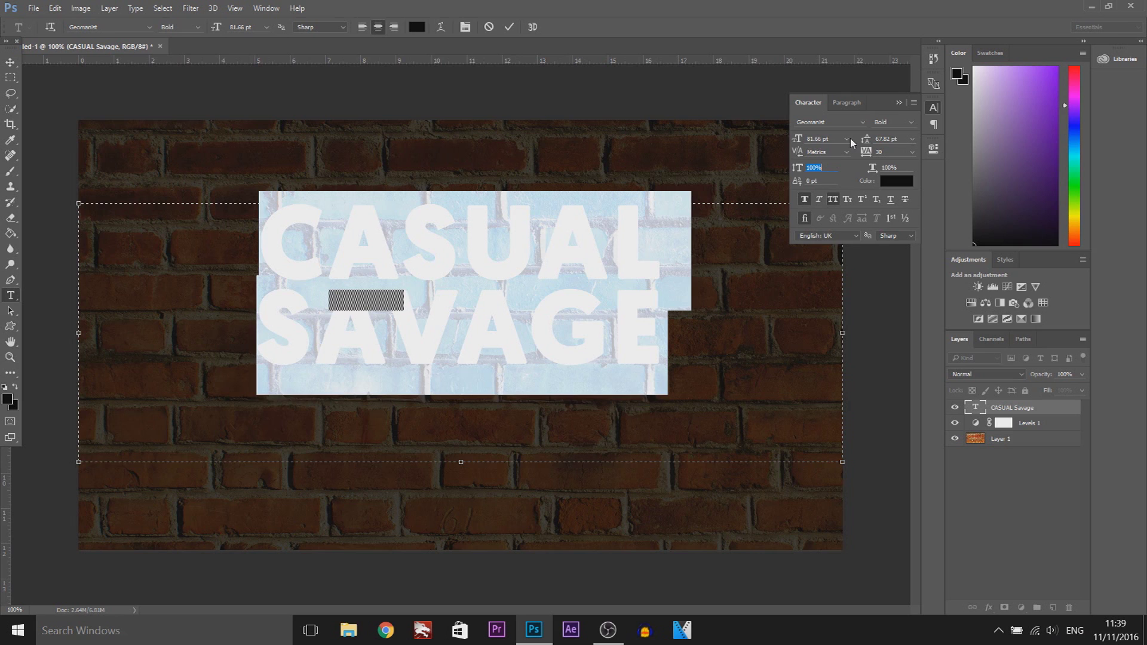
pyautogui.click(932, 109)
# Step: Move the CASUAL SAVAGE text lower on the wall and colour it white
pyautogui.click(10, 62)
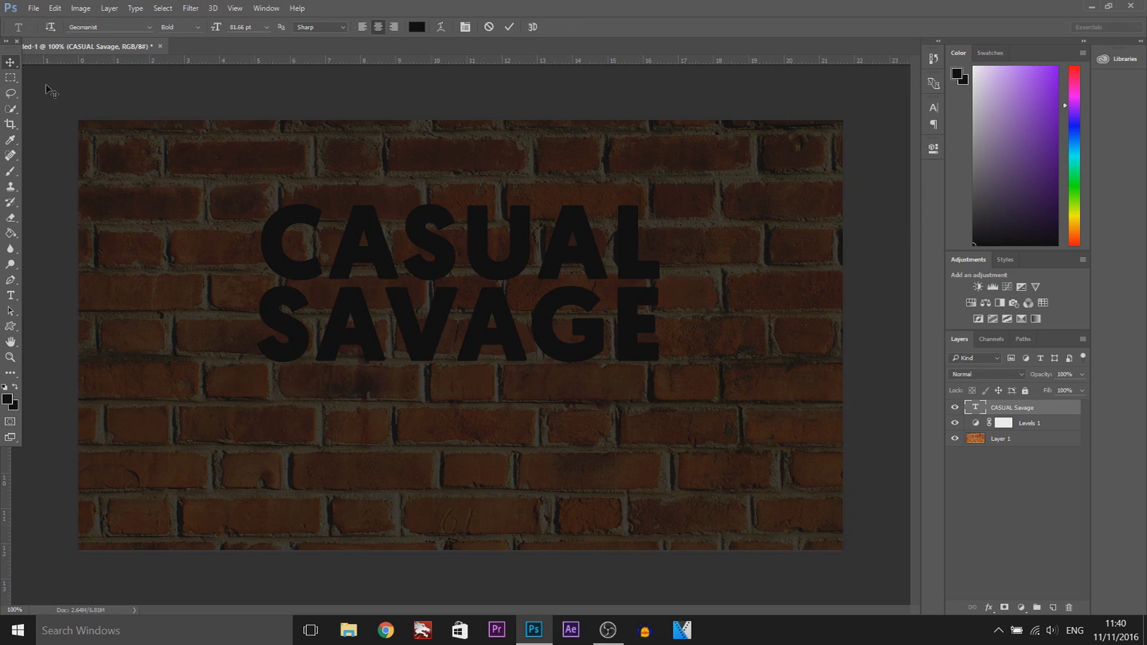
pyautogui.moveTo(486, 288); pyautogui.dragTo(499, 307)
pyautogui.doubleClick(500, 307)
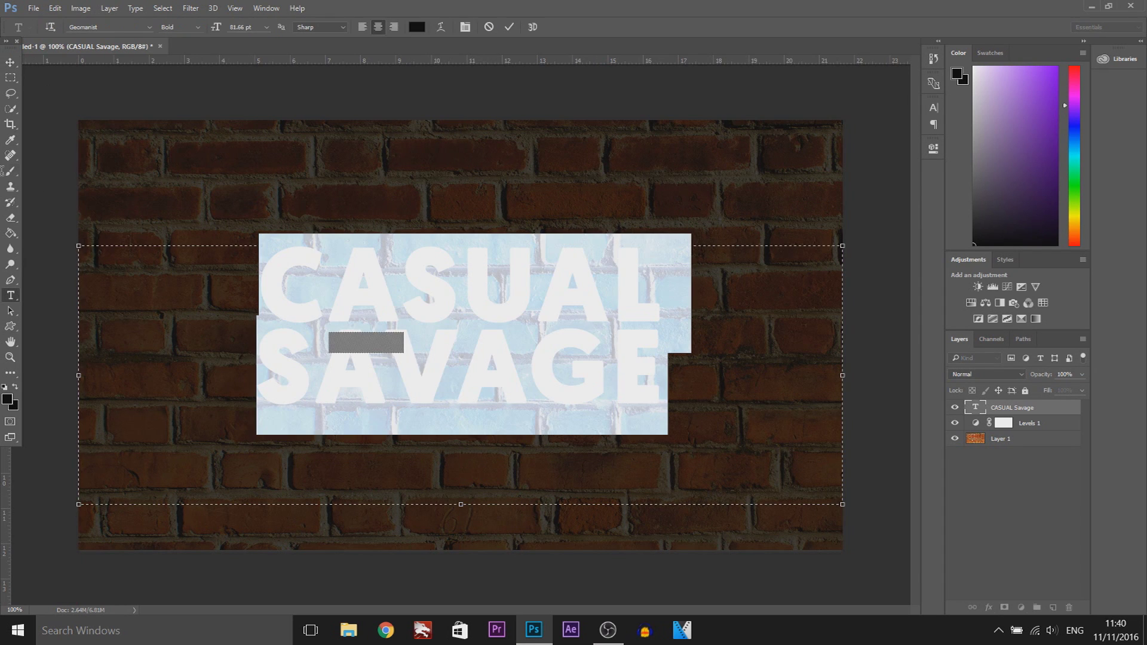
pyautogui.moveTo(987, 111); pyautogui.dragTo(973, 66)
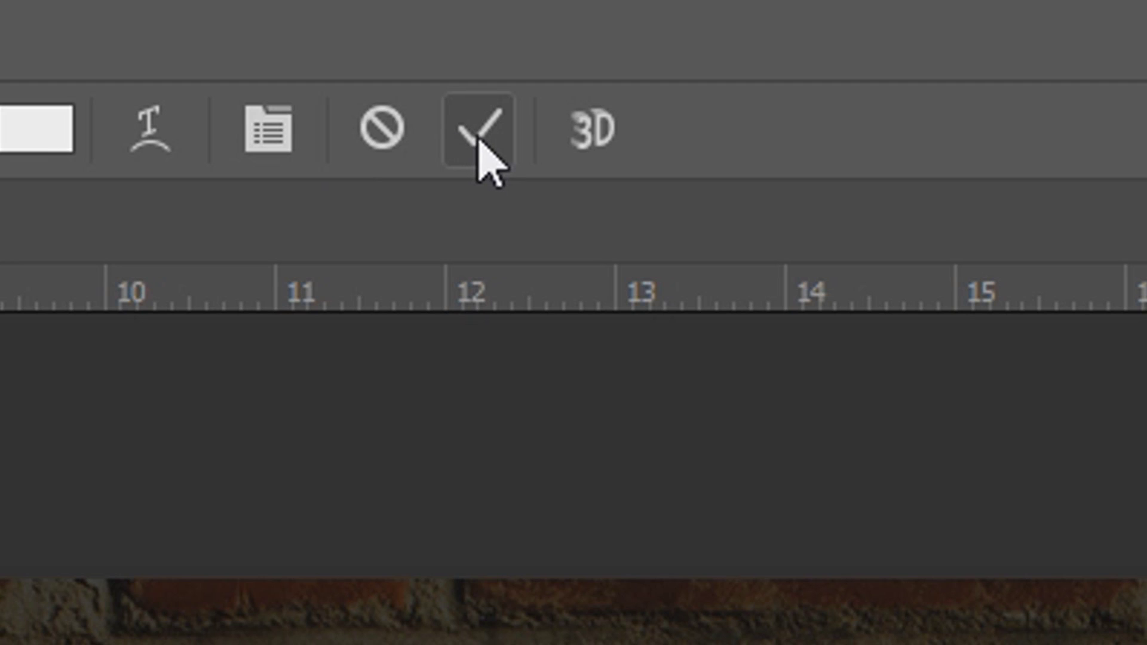
pyautogui.click(478, 141)
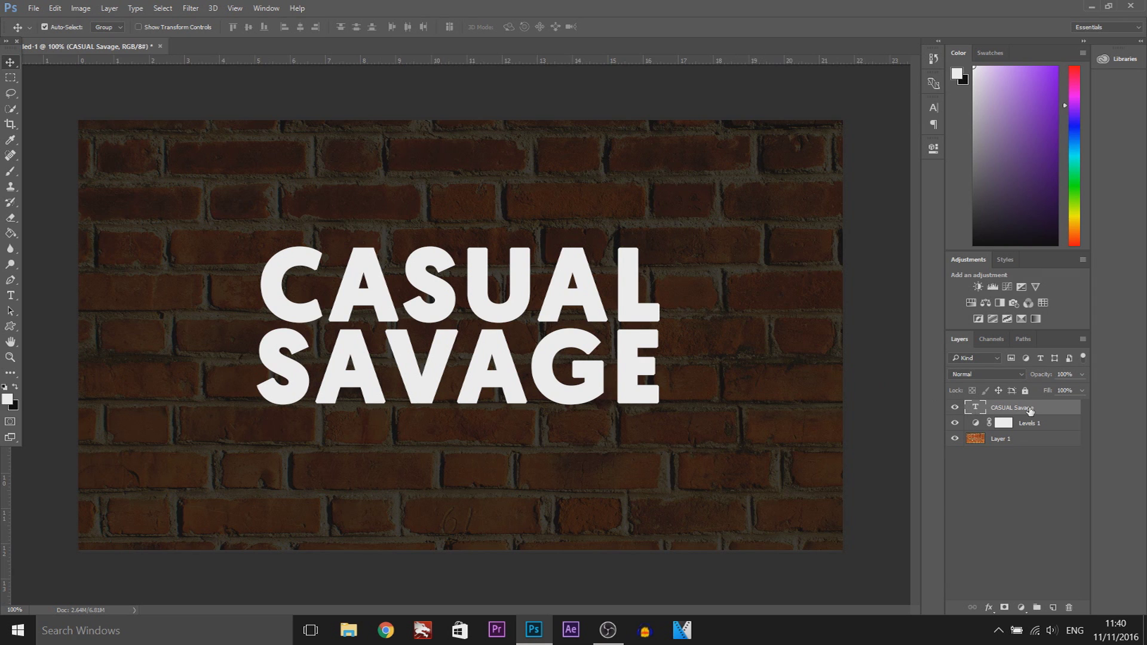
pyautogui.rightClick(1019, 408)
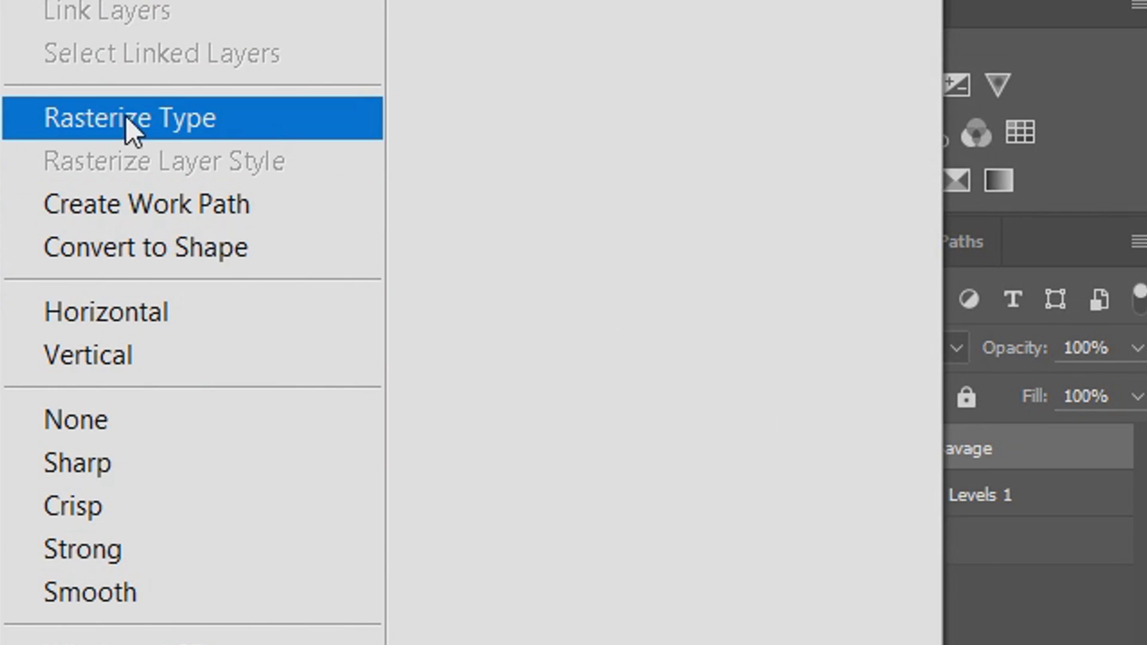
# Step: Rasterize the text, rotate it about 5.15° clockwise, and load the letters as a selection
pyautogui.click(263, 126)
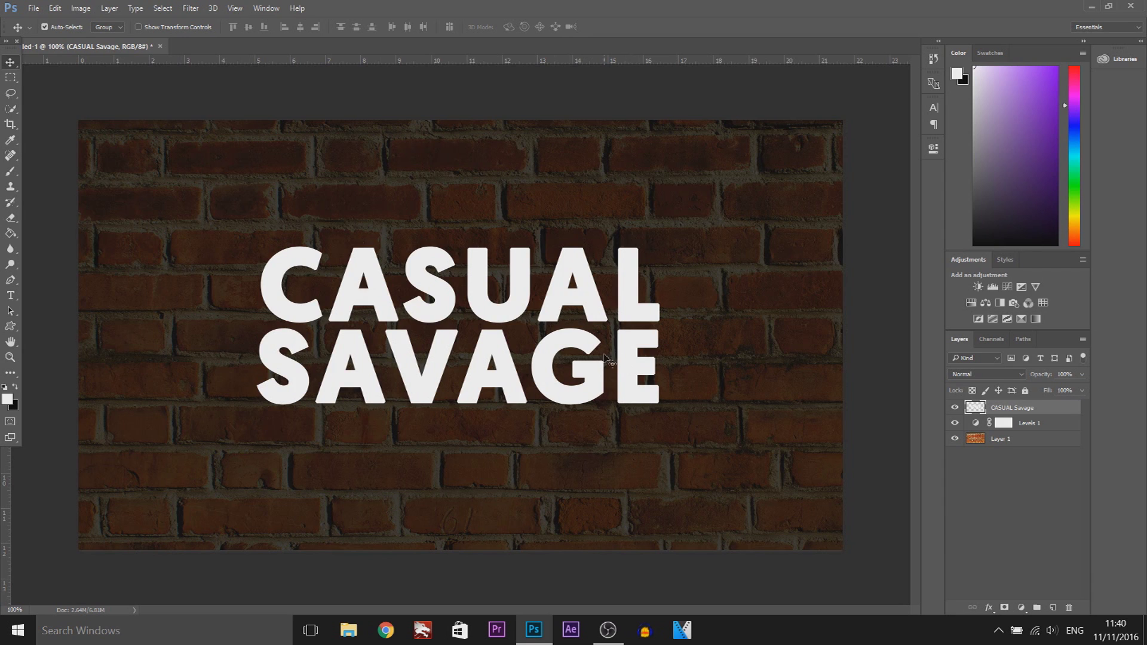
pyautogui.hotkey('ctrl', 't')
pyautogui.moveTo(691, 414); pyautogui.dragTo(812, 424)
pyautogui.moveTo(727, 399); pyautogui.dragTo(675, 426)
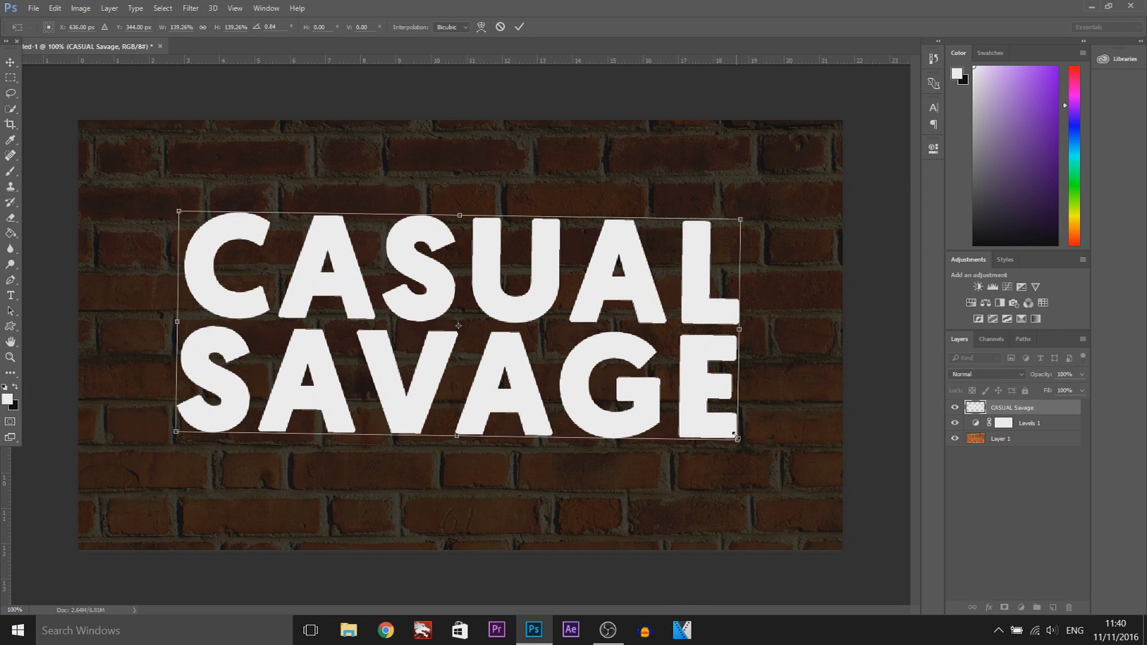
pyautogui.moveTo(687, 429)
pyautogui.mouseDown()
pyautogui.moveTo(652, 431)
pyautogui.moveTo(669, 438)
pyautogui.mouseUp()
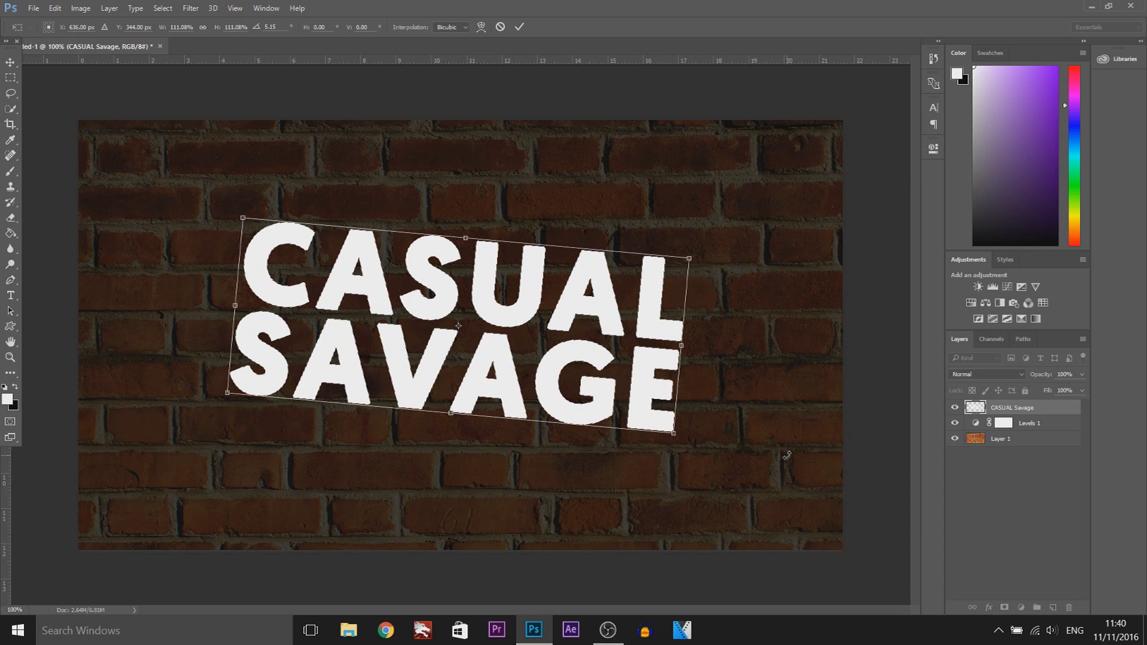
pyautogui.press('Return')
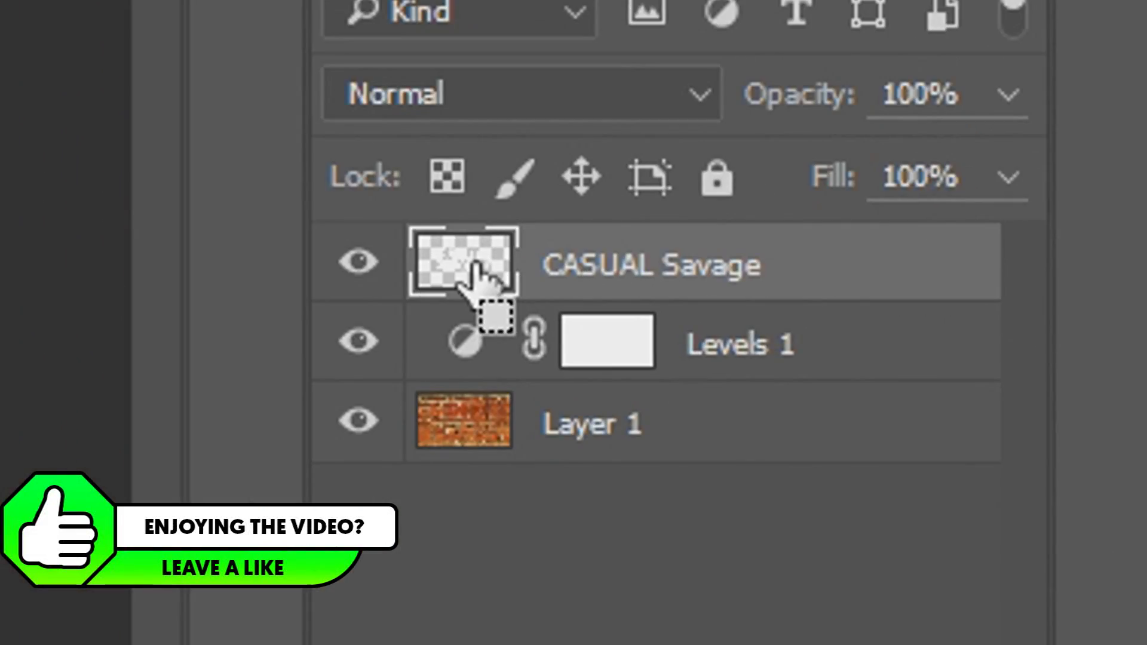
pyautogui.keyDown('ctrl'); pyautogui.click(473, 268); pyautogui.keyUp('ctrl')
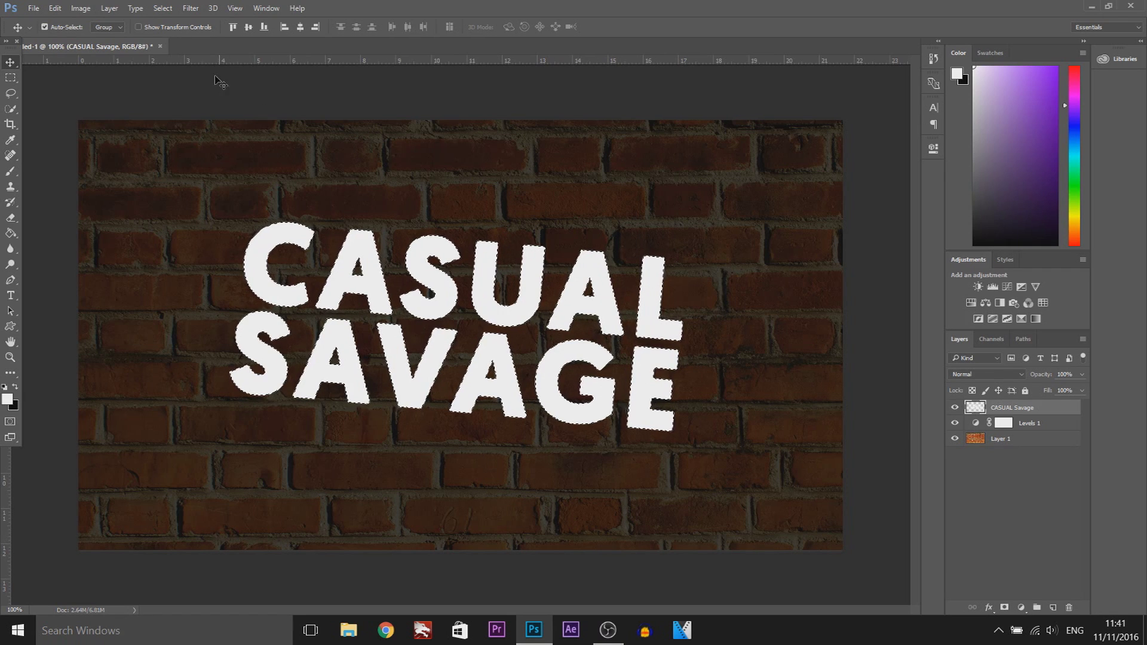
# Step: Save the letter selection as a channel named 'Text'
pyautogui.click(161, 8)
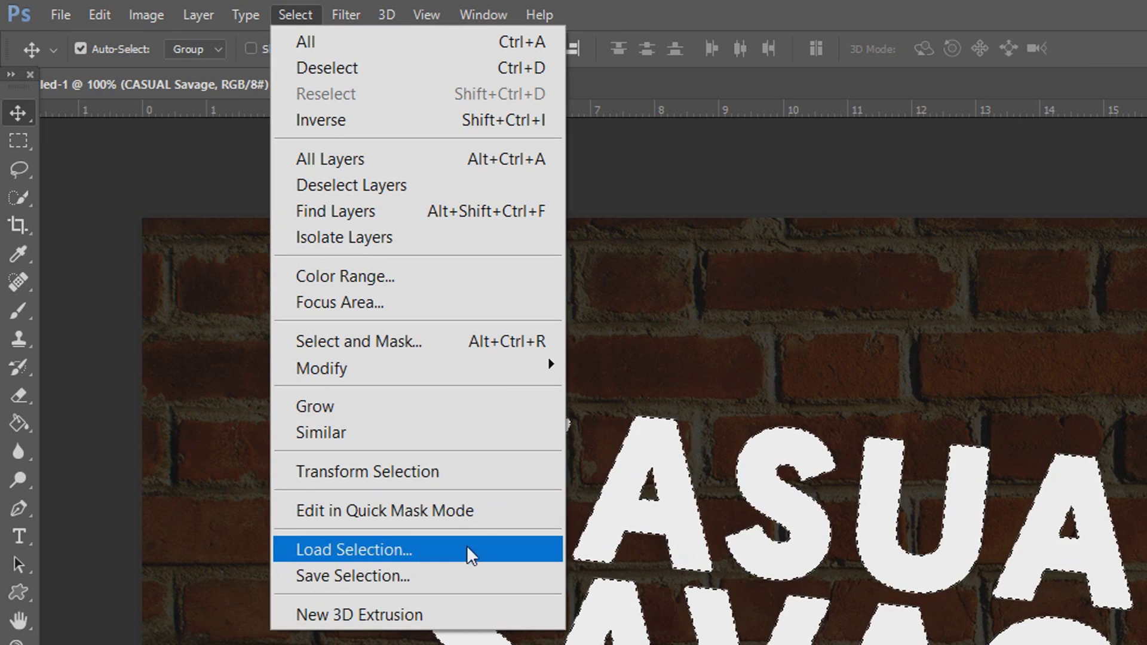
pyautogui.click(463, 576)
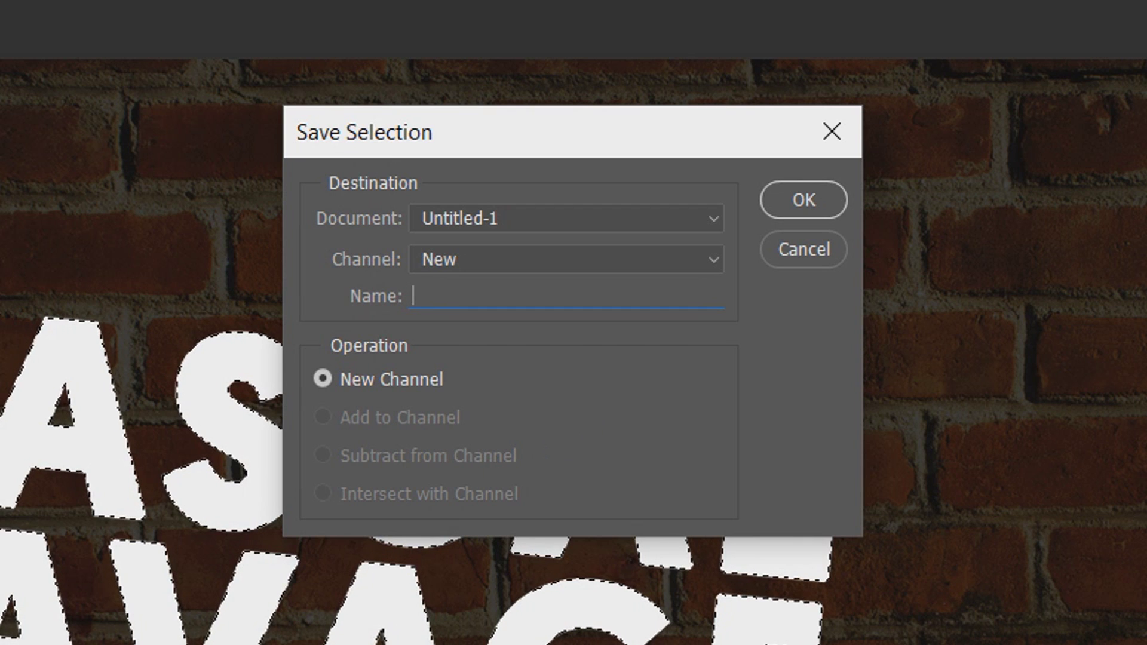
pyautogui.write('Text')
pyautogui.click(810, 195)
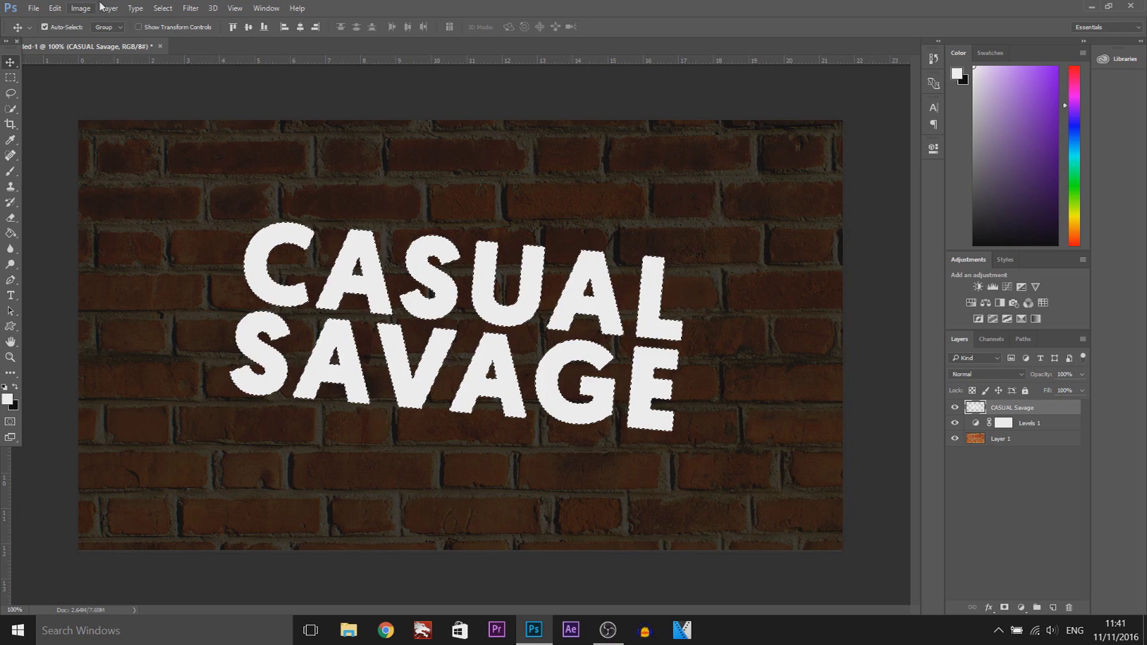
# Step: Contract the selection by 5 px, delete the letter interiors, and deselect
pyautogui.click(165, 11)
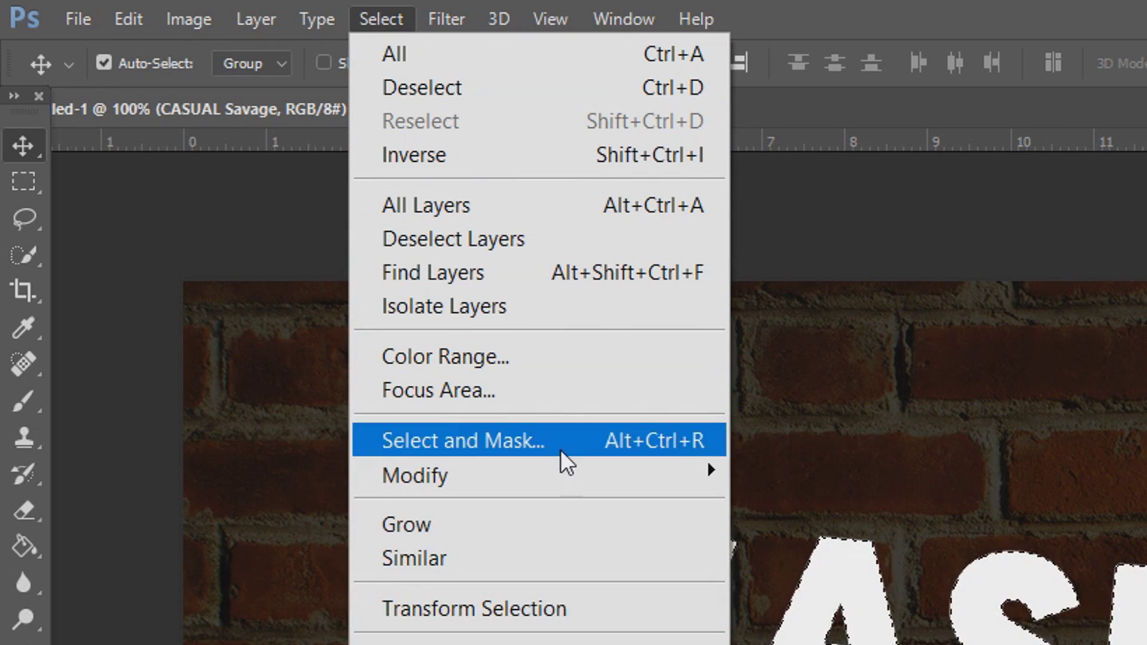
pyautogui.moveTo(244, 202)
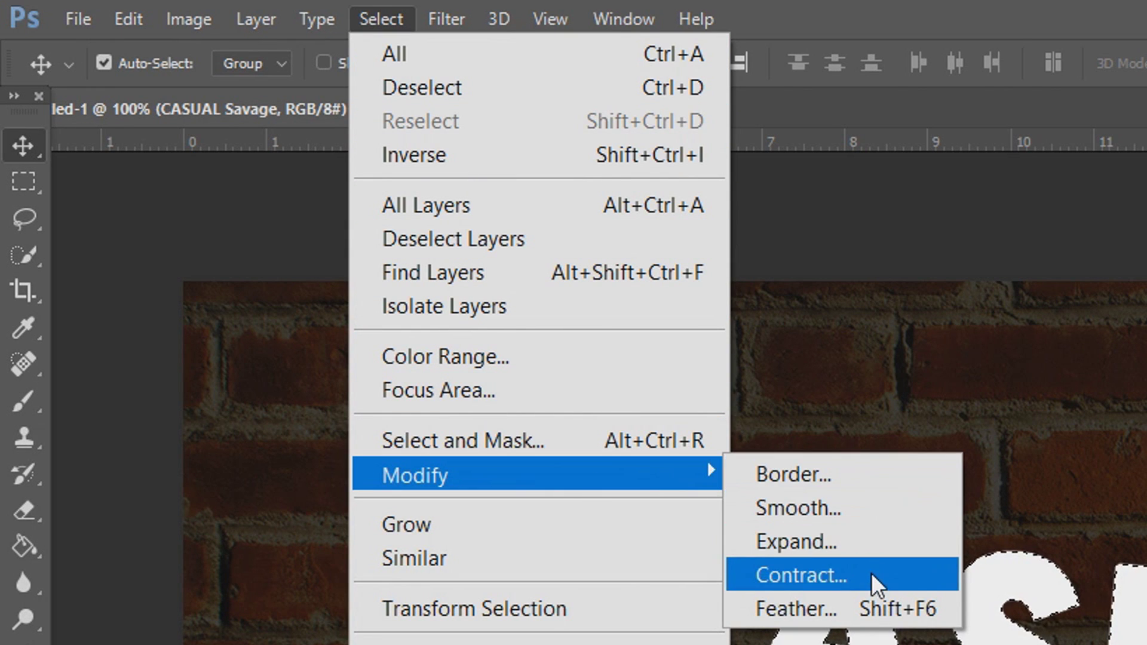
pyautogui.click(871, 575)
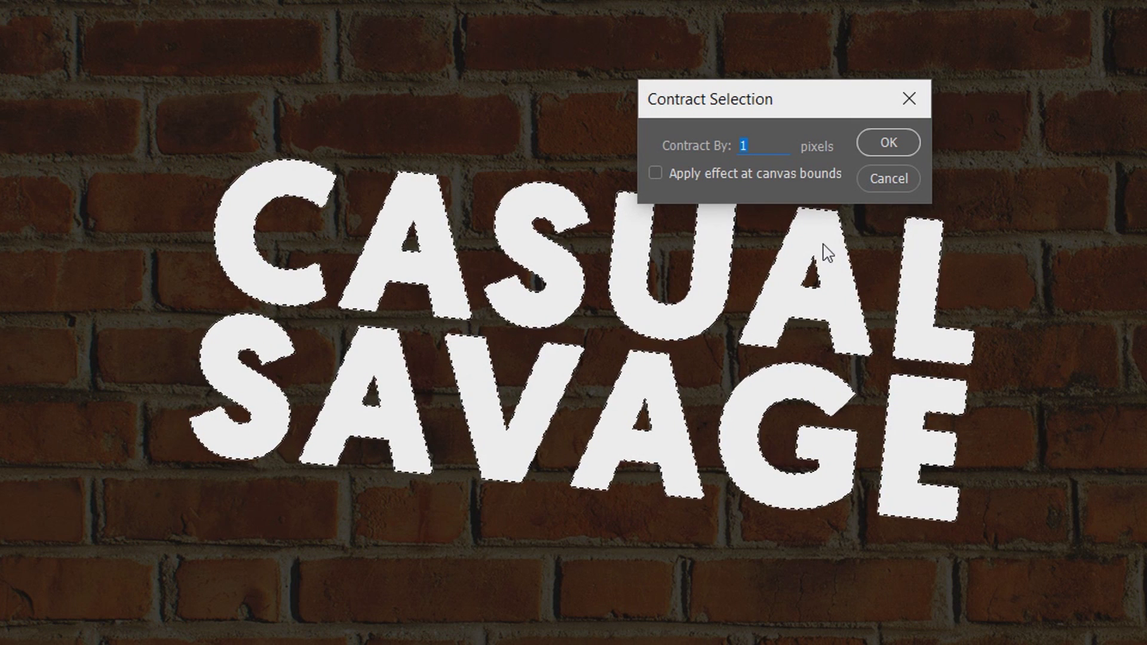
pyautogui.write('5')
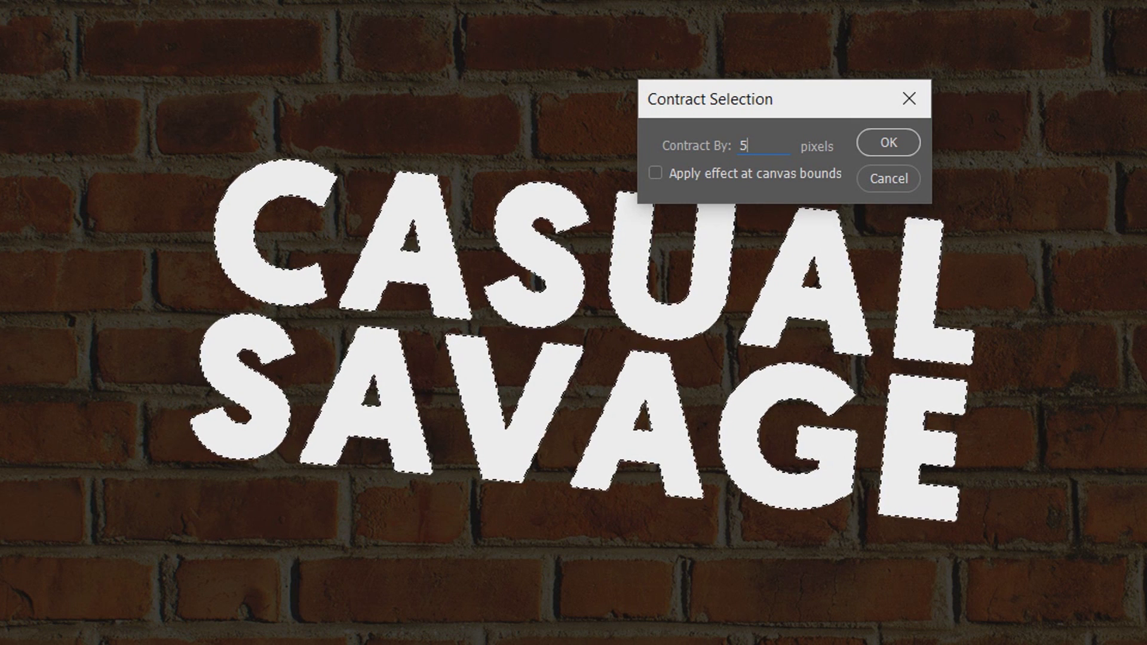
pyautogui.click(890, 146)
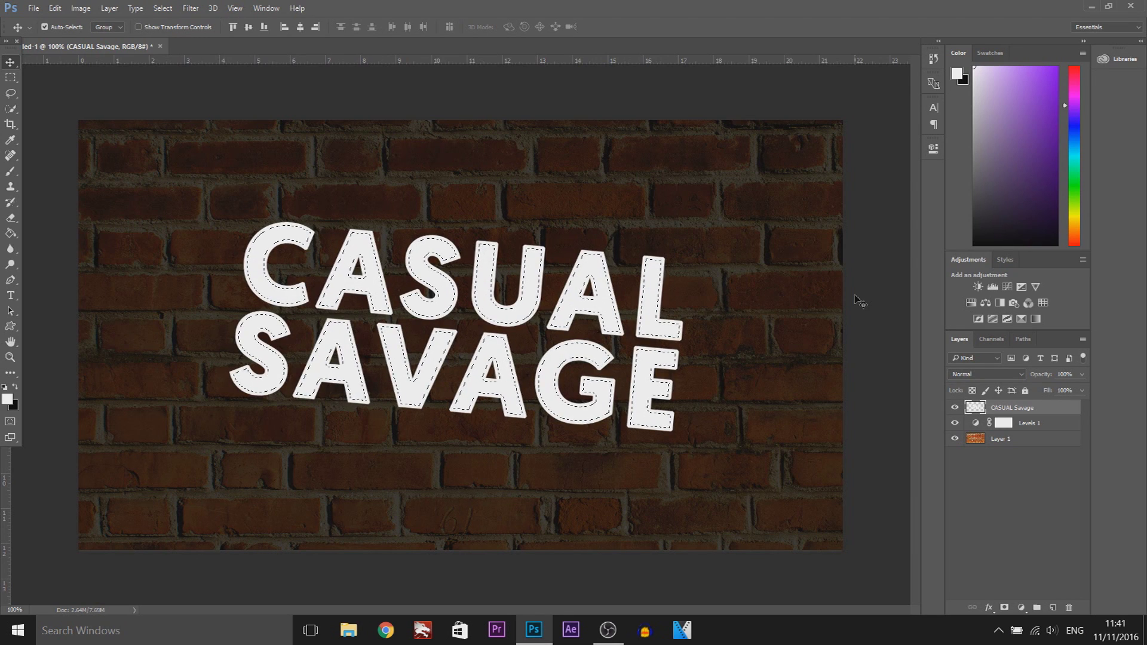
pyautogui.press('Delete')
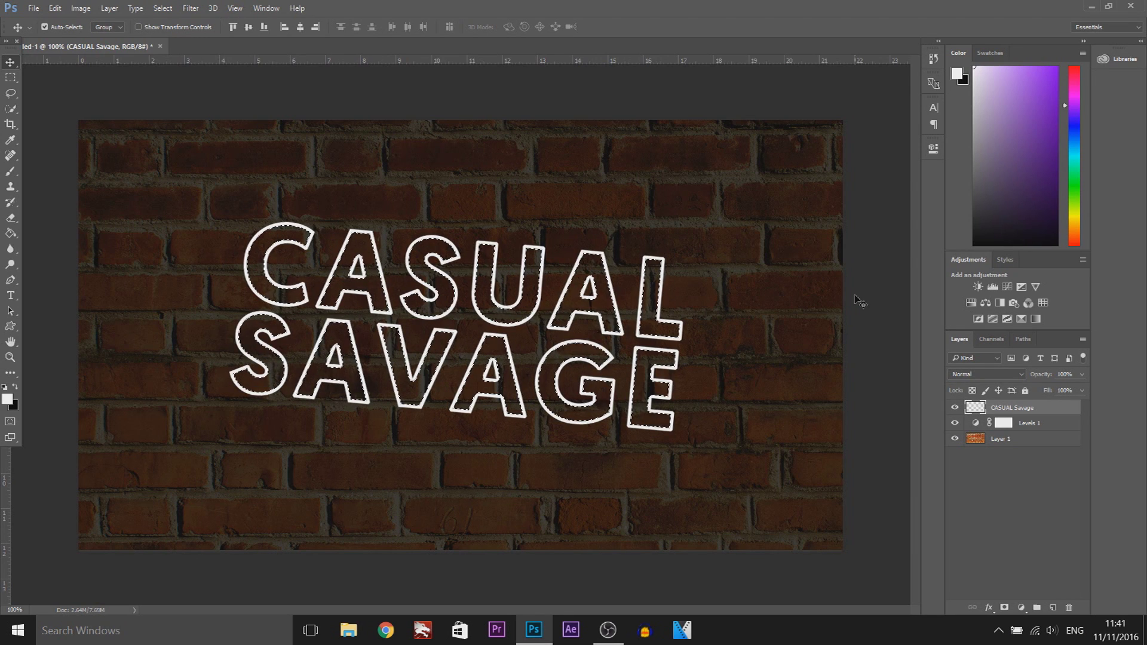
pyautogui.hotkey('ctrl', 'd')
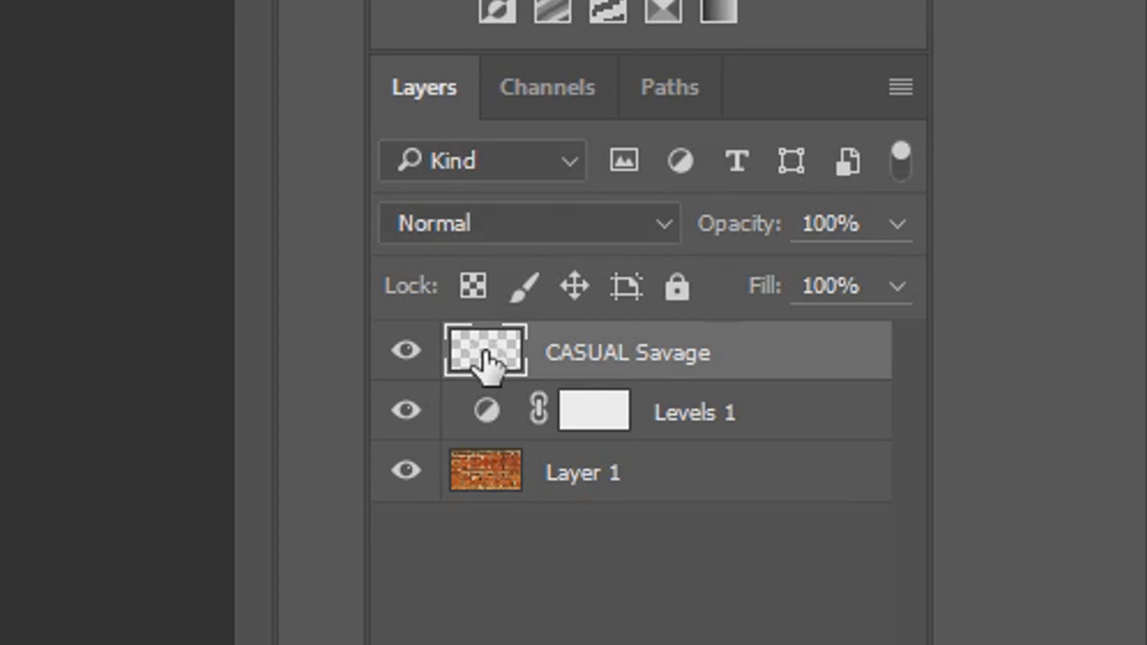
# Step: Give the text layer a saturated green Color Overlay
pyautogui.doubleClick(485, 362)
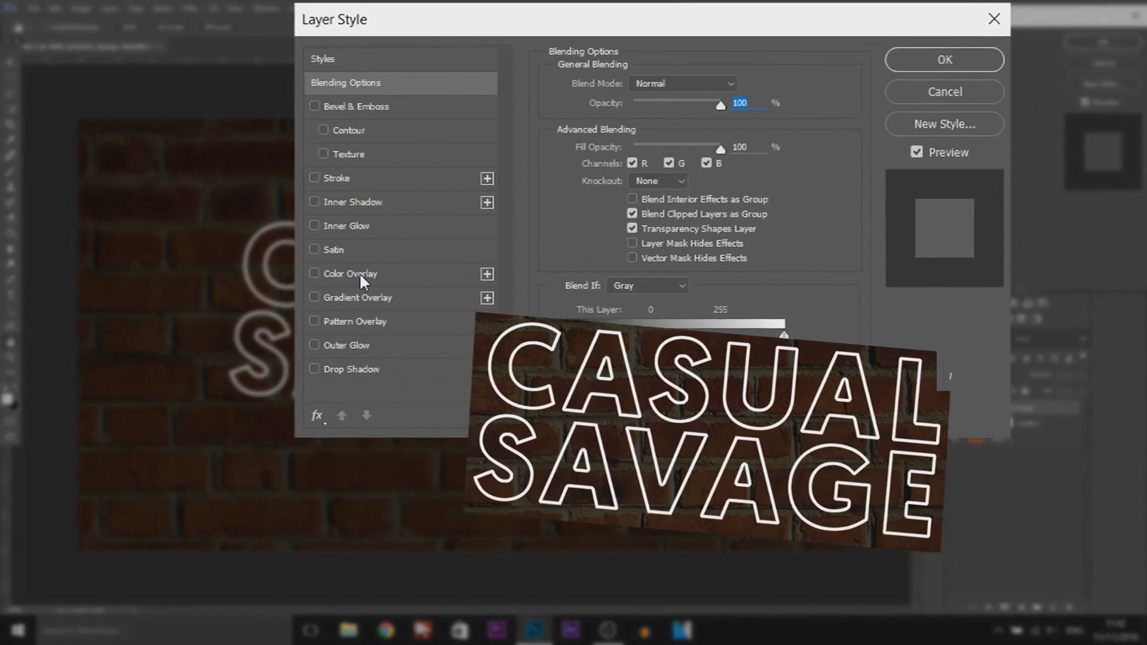
pyautogui.click(358, 274)
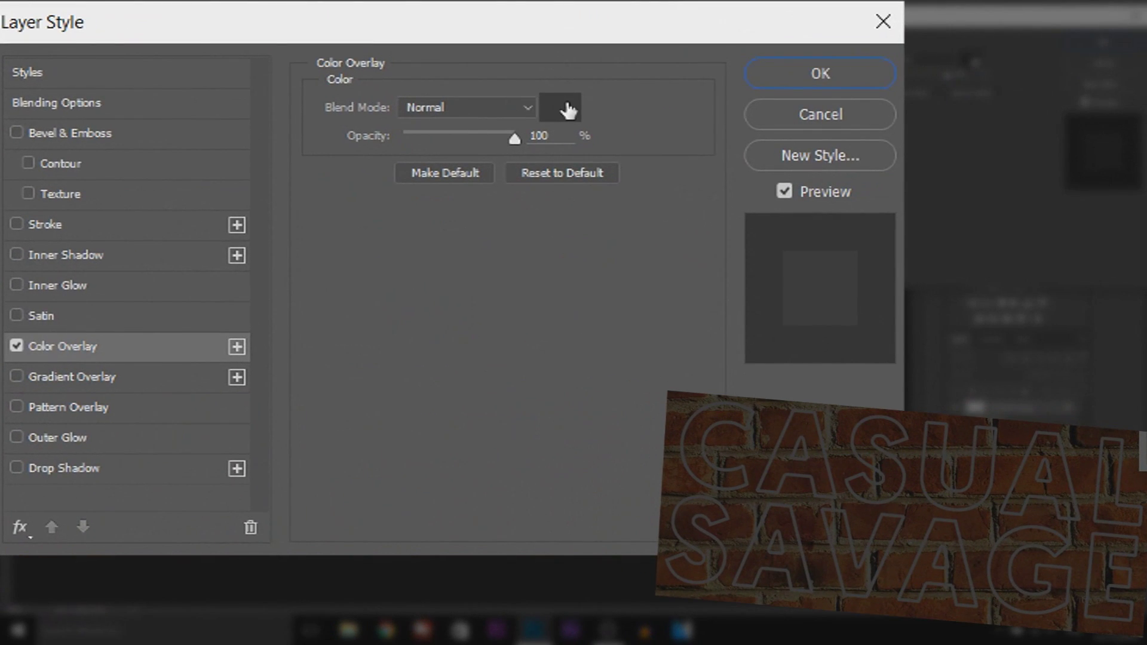
pyautogui.click(562, 107)
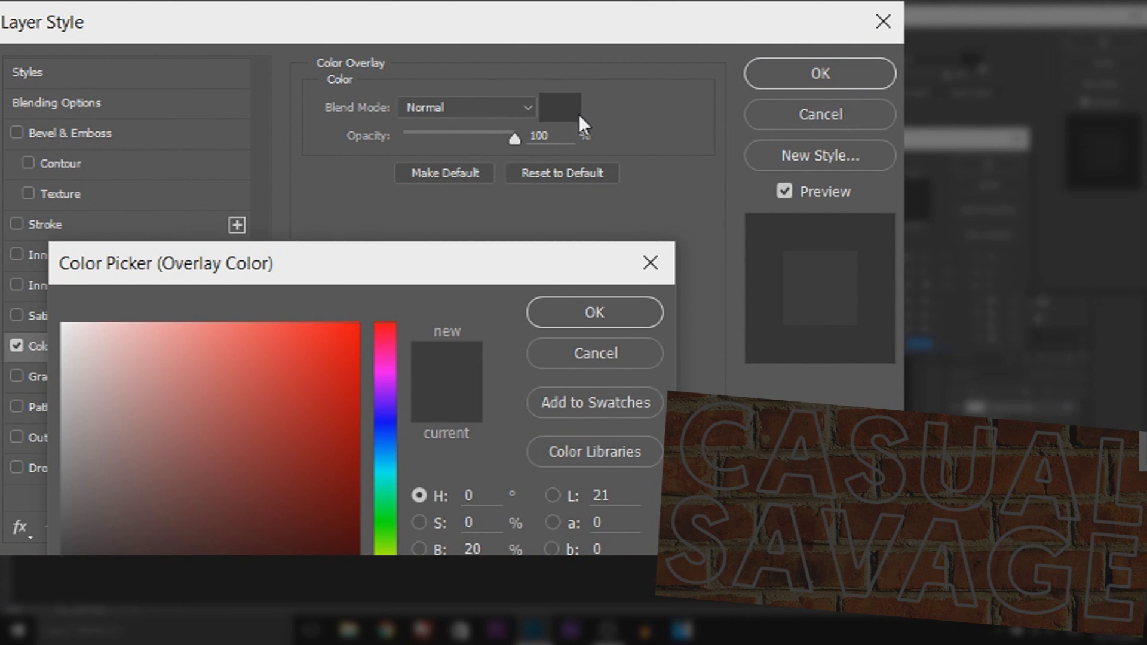
pyautogui.moveTo(402, 621); pyautogui.dragTo(403, 525)
pyautogui.moveTo(299, 487); pyautogui.dragTo(240, 302)
pyautogui.click(594, 318)
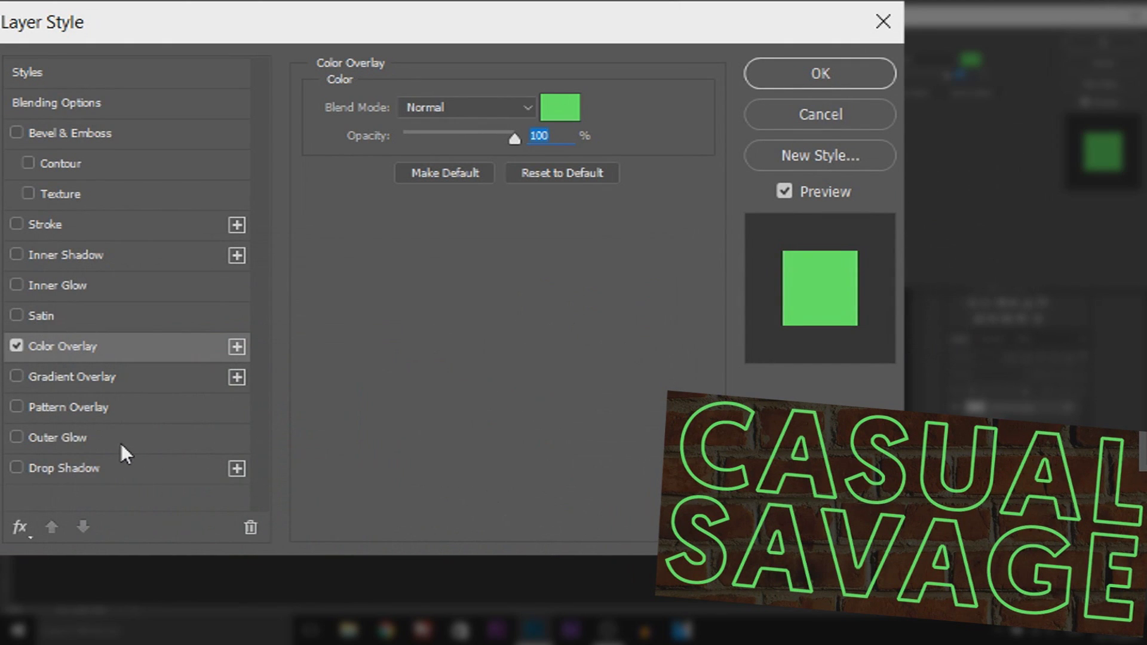
# Step: Add a dark green Outer Glow with 75% opacity and 10 px size
pyautogui.click(120, 443)
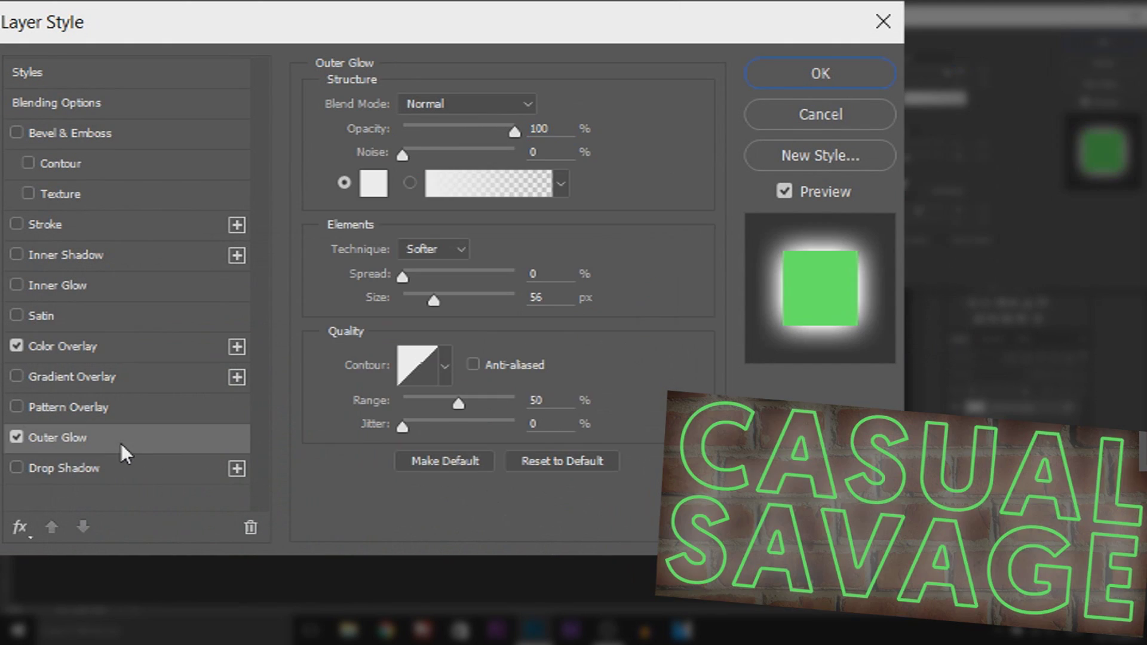
pyautogui.click(374, 190)
pyautogui.moveTo(394, 515); pyautogui.dragTo(403, 525)
pyautogui.moveTo(310, 465)
pyautogui.mouseDown()
pyautogui.moveTo(367, 442)
pyautogui.moveTo(356, 462)
pyautogui.mouseUp()
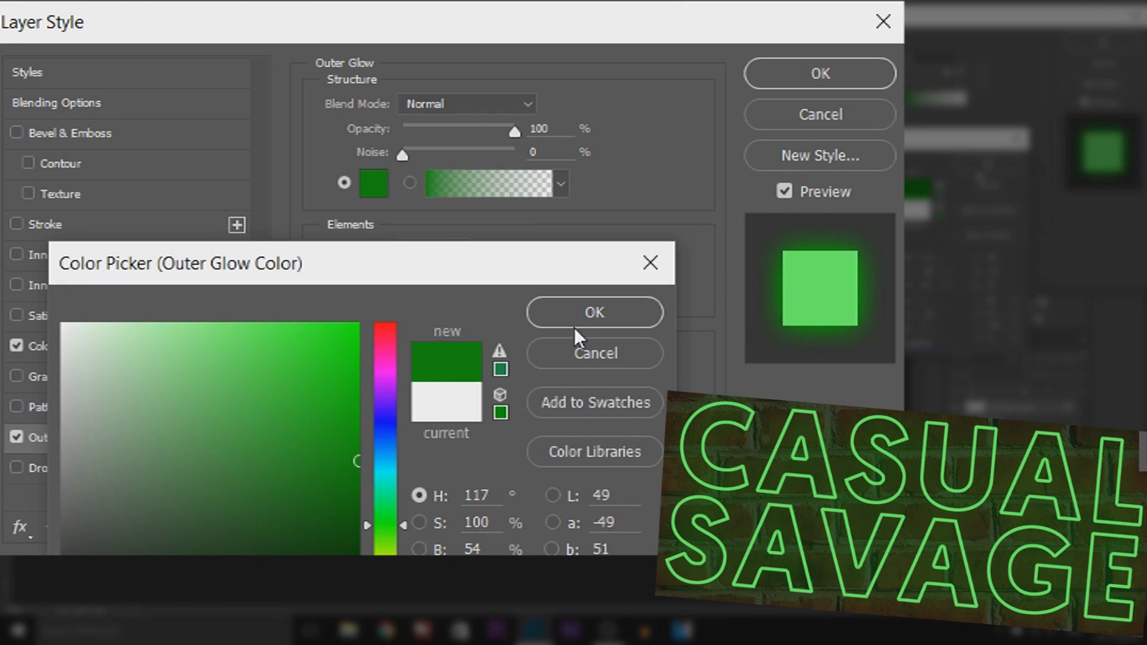
pyautogui.click(584, 313)
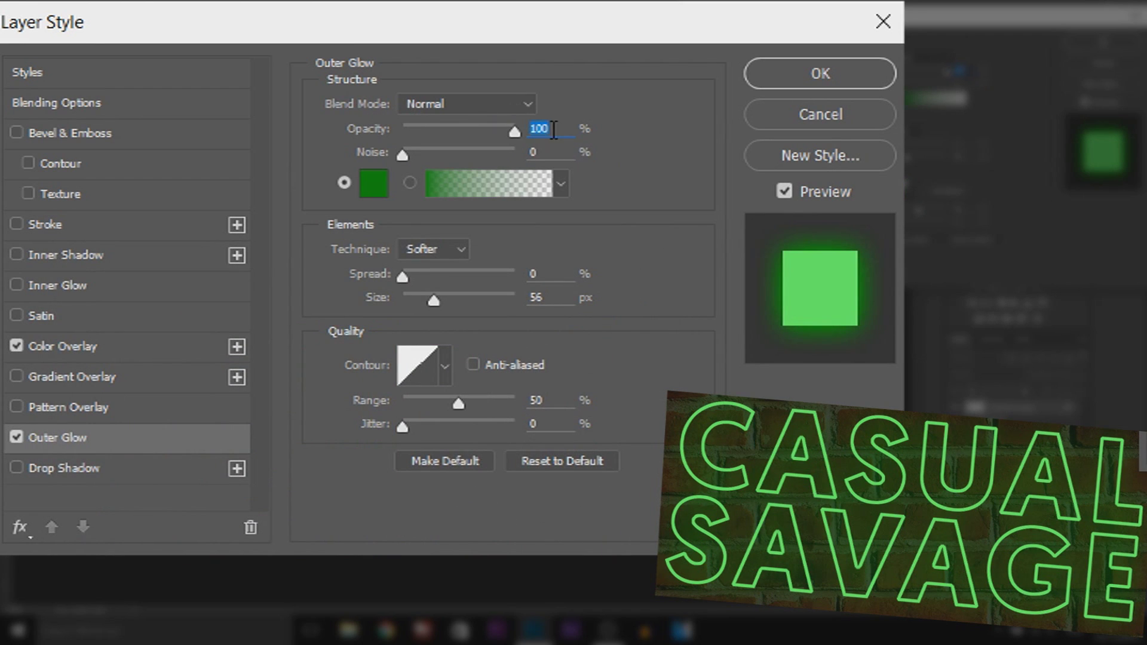
pyautogui.write('75')
pyautogui.doubleClick(577, 303)
pyautogui.write('10')
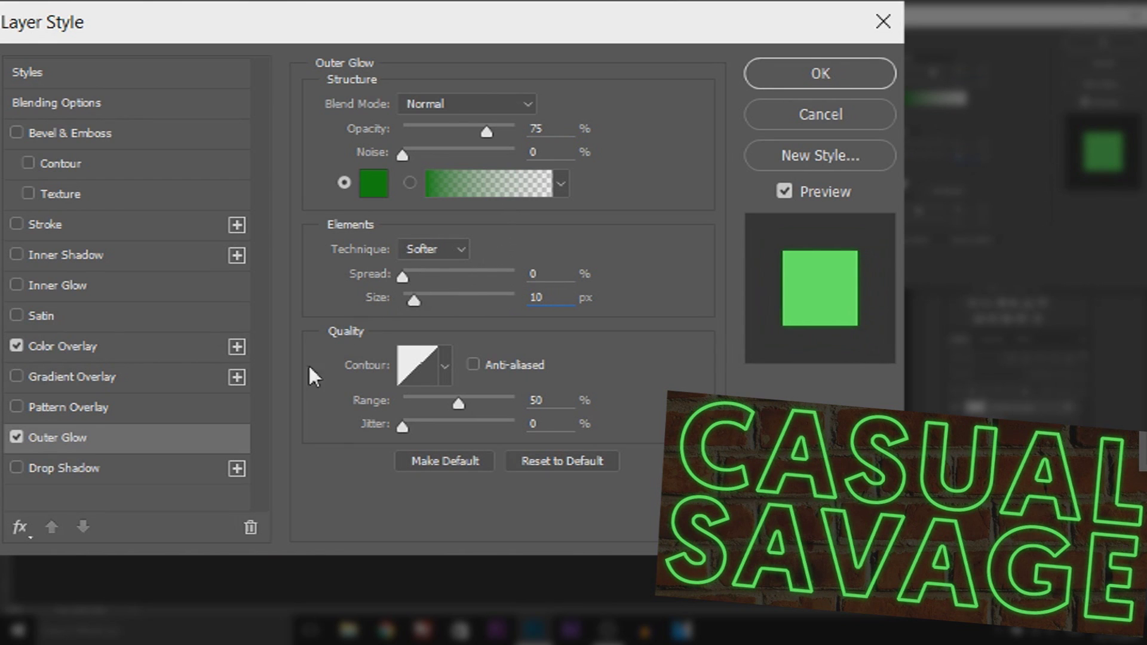
# Step: Add a Multiply drop shadow at 100% opacity, 5 px distance and 7 px size, and confirm the style
pyautogui.click(76, 470)
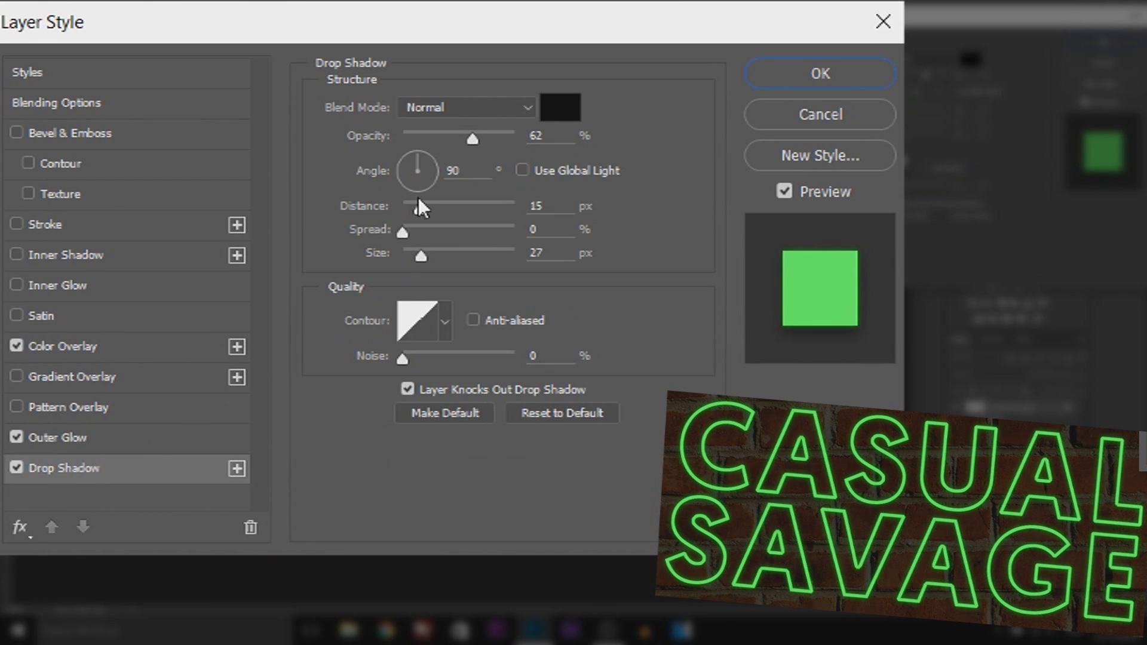
pyautogui.click(453, 106)
pyautogui.click(454, 180)
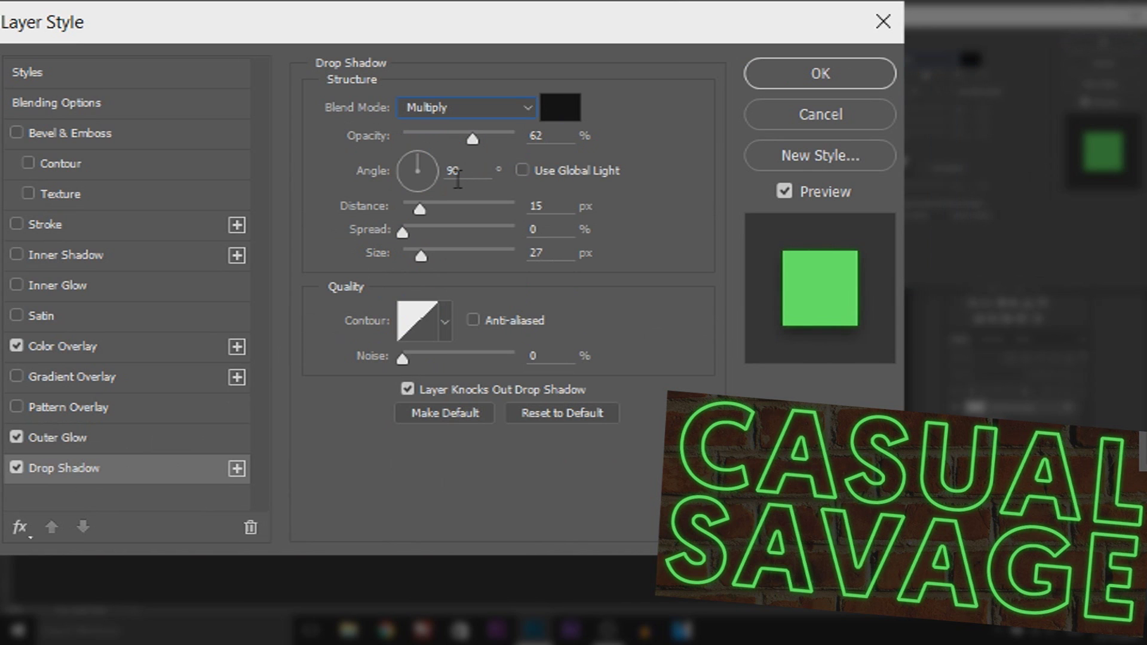
pyautogui.moveTo(481, 137); pyautogui.dragTo(519, 139)
pyautogui.click(549, 207)
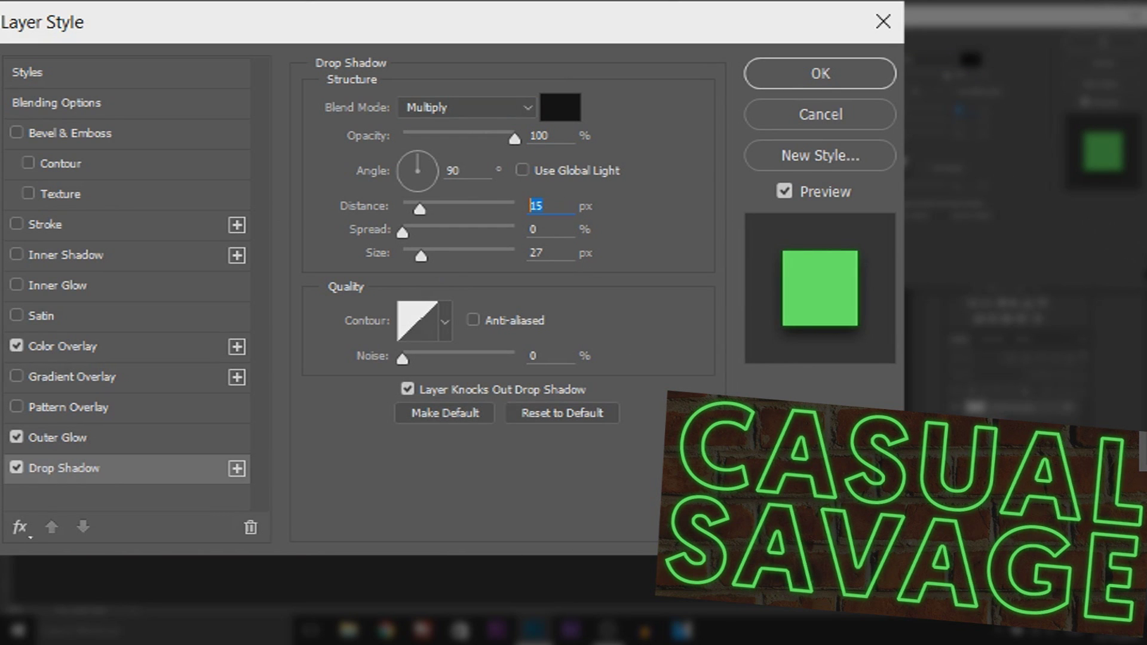
pyautogui.write('5')
pyautogui.click(550, 254)
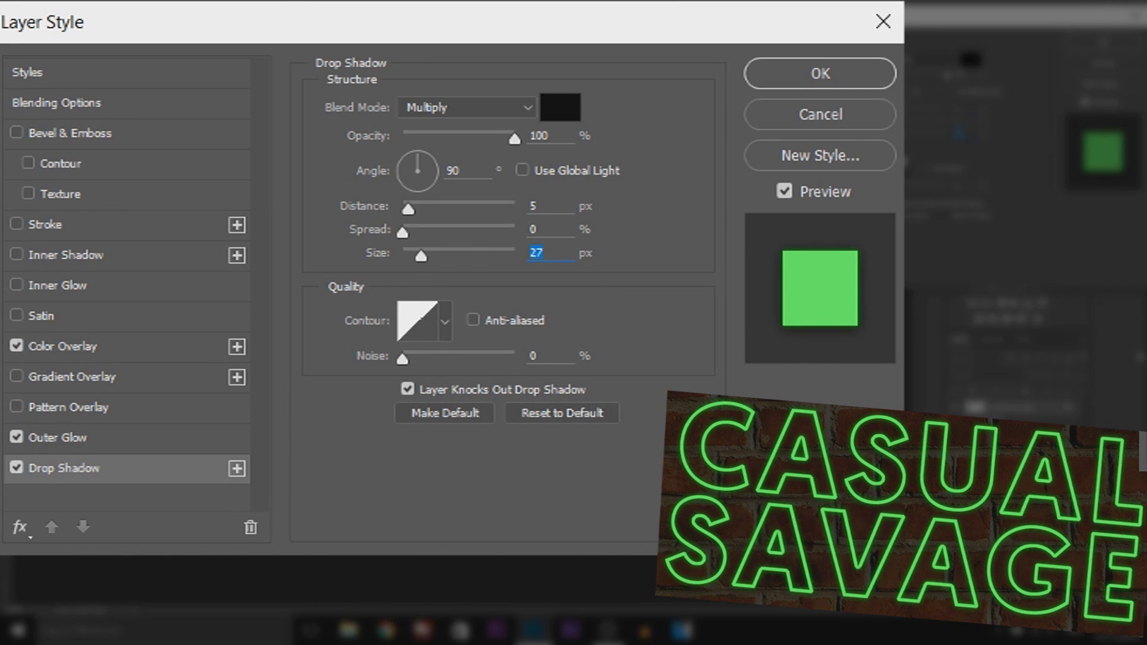
pyautogui.write('7')
pyautogui.click(1016, 52)
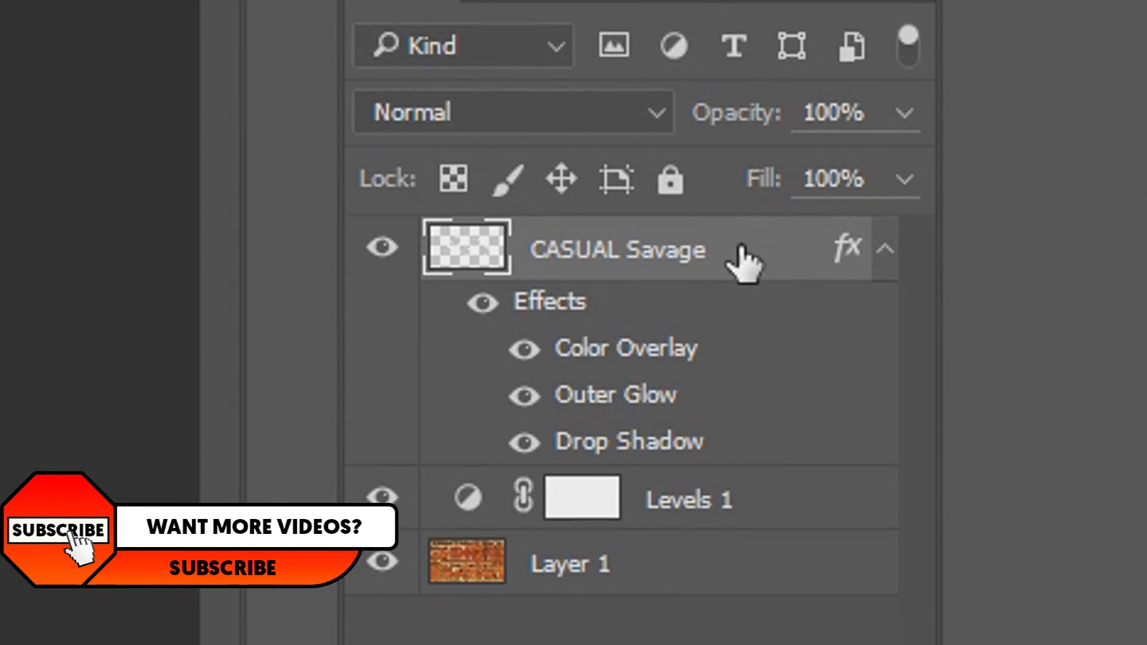
# Step: Duplicate the text layer and set the copy's Outer Glow to Color Dodge at 100% opacity
pyautogui.hotkey('ctrl', 'j')
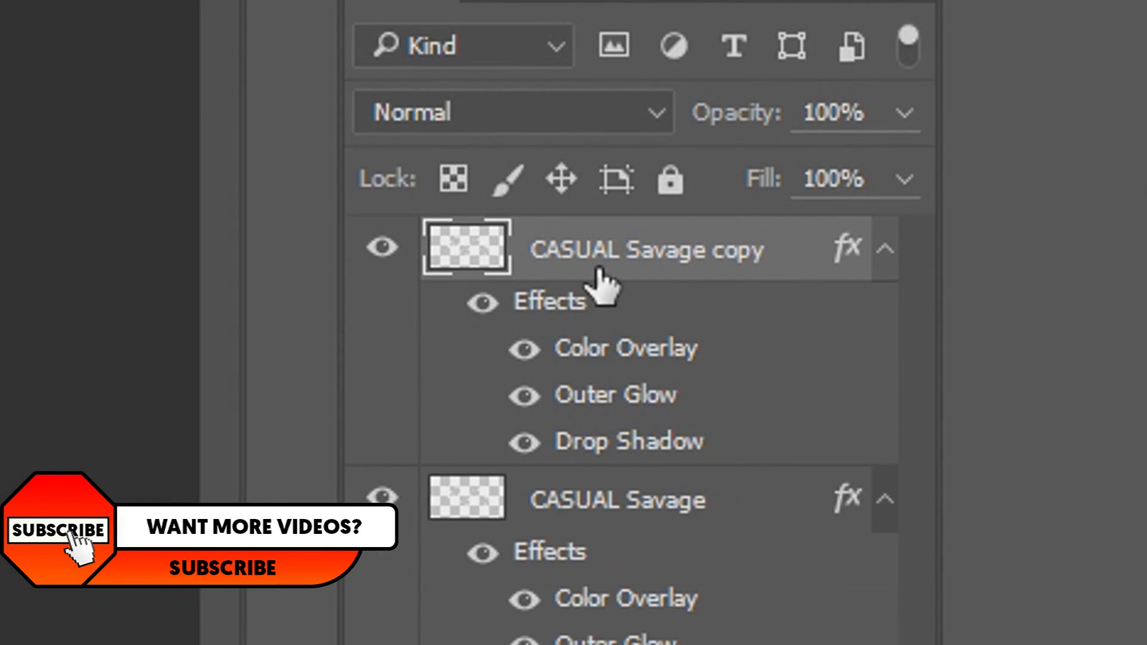
pyautogui.doubleClick(634, 399)
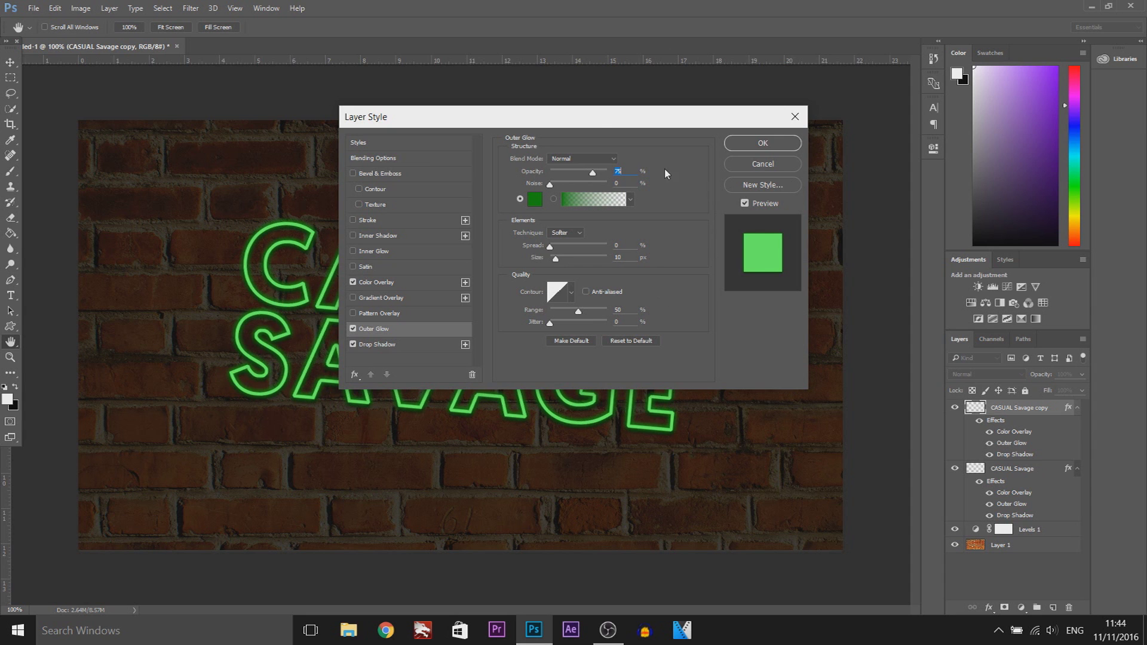
pyautogui.moveTo(591, 118); pyautogui.dragTo(604, 117)
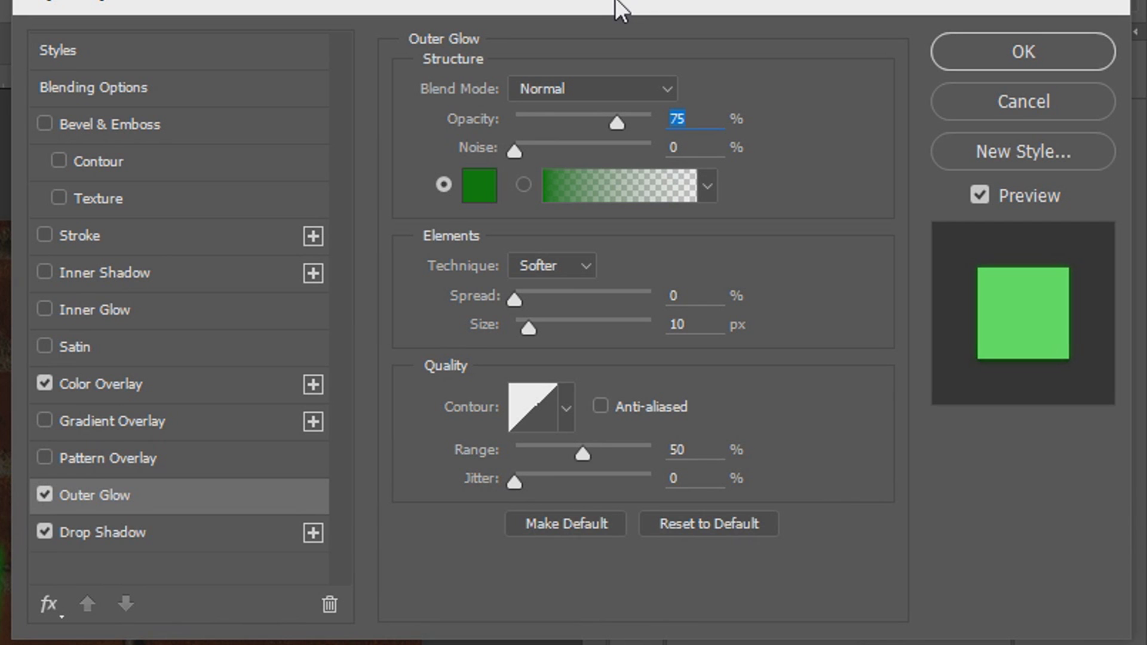
pyautogui.click(551, 98)
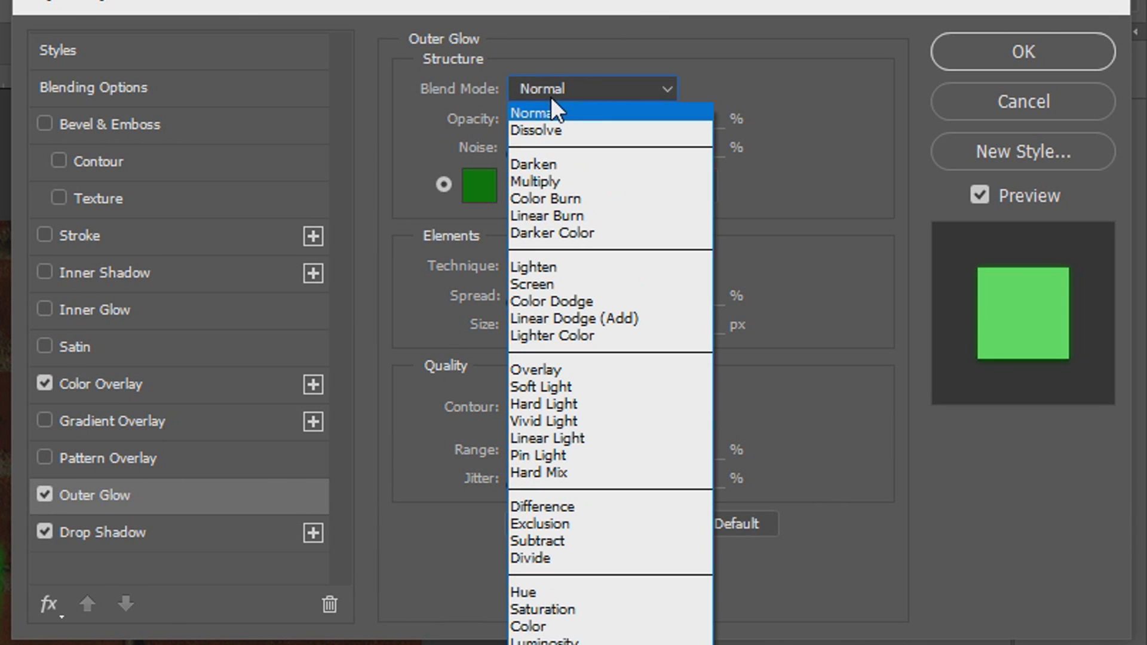
pyautogui.click(570, 297)
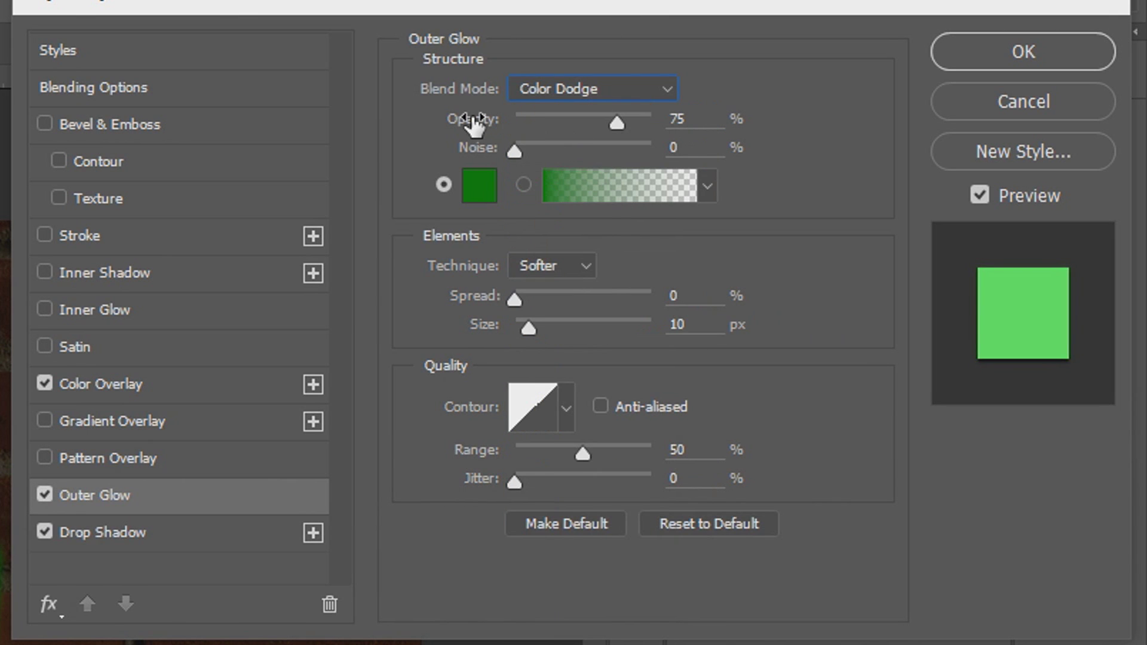
pyautogui.moveTo(468, 117); pyautogui.dragTo(822, 76)
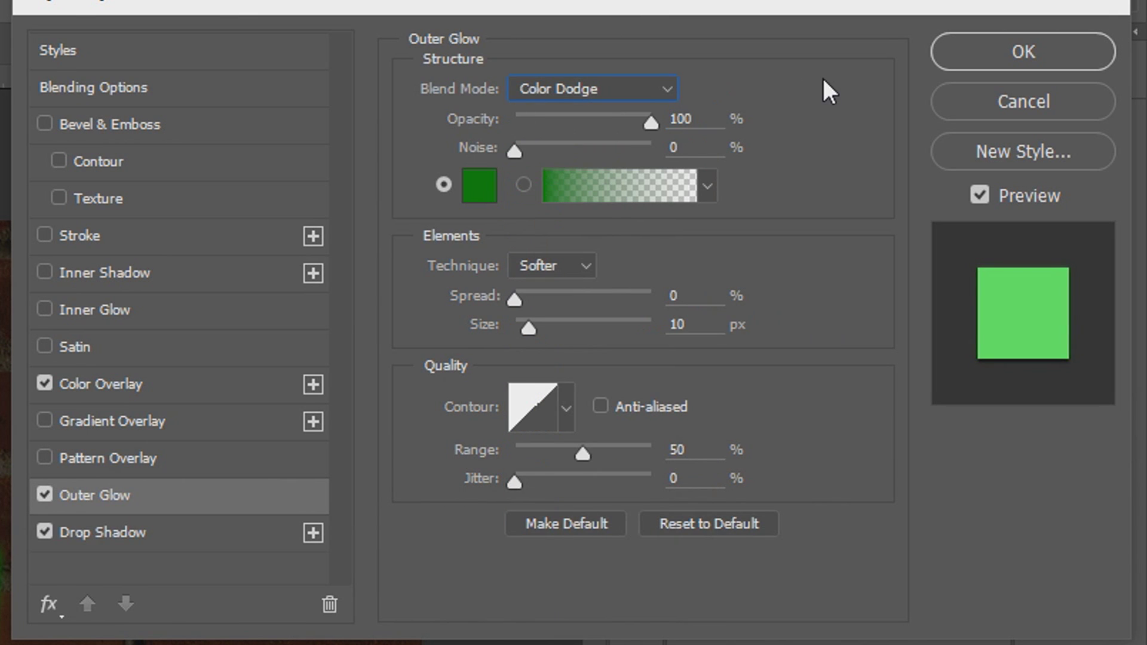
# Step: Make the copy's glow light green with a 250 px size and apply it
pyautogui.click(482, 188)
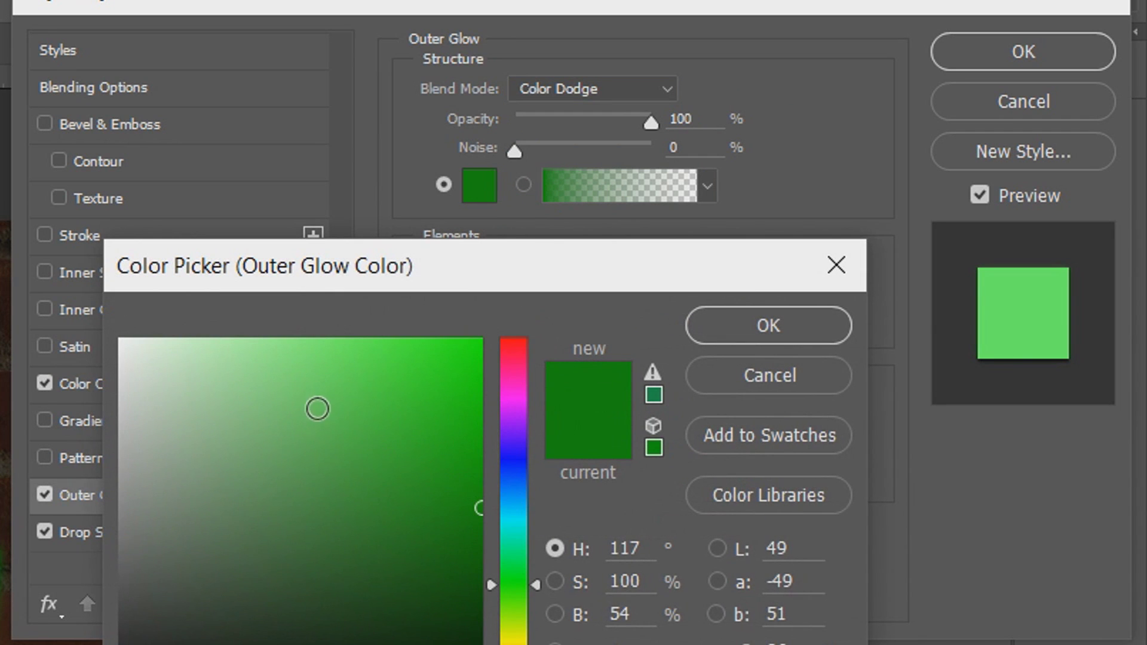
pyautogui.moveTo(348, 371); pyautogui.dragTo(350, 329)
pyautogui.moveTo(345, 327); pyautogui.dragTo(345, 328)
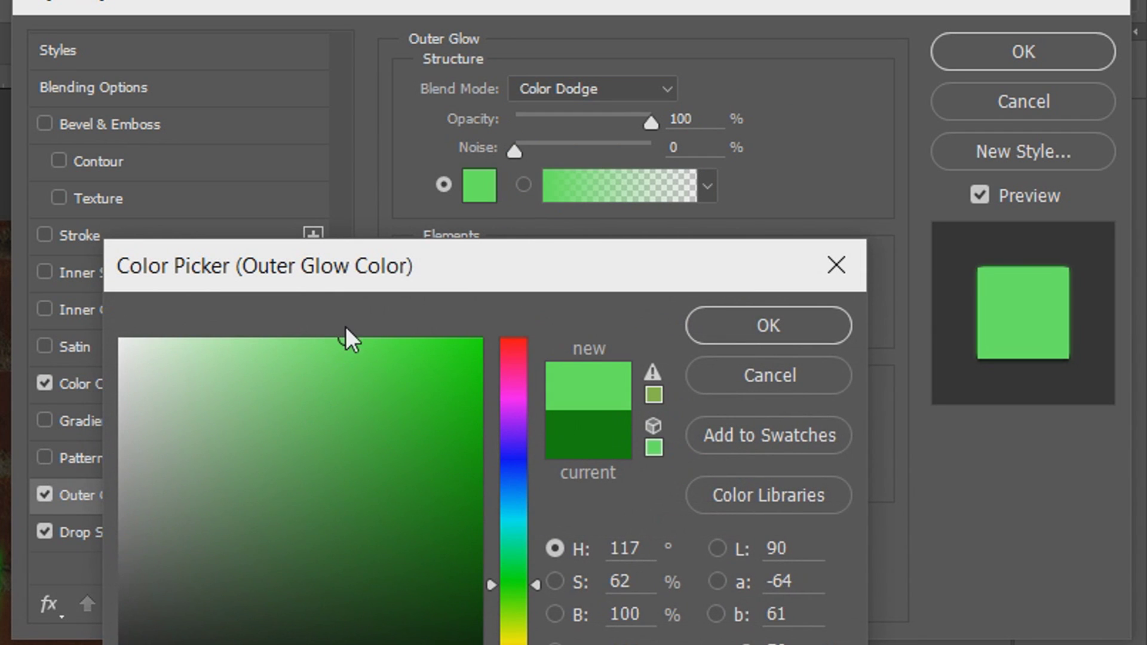
pyautogui.click(747, 333)
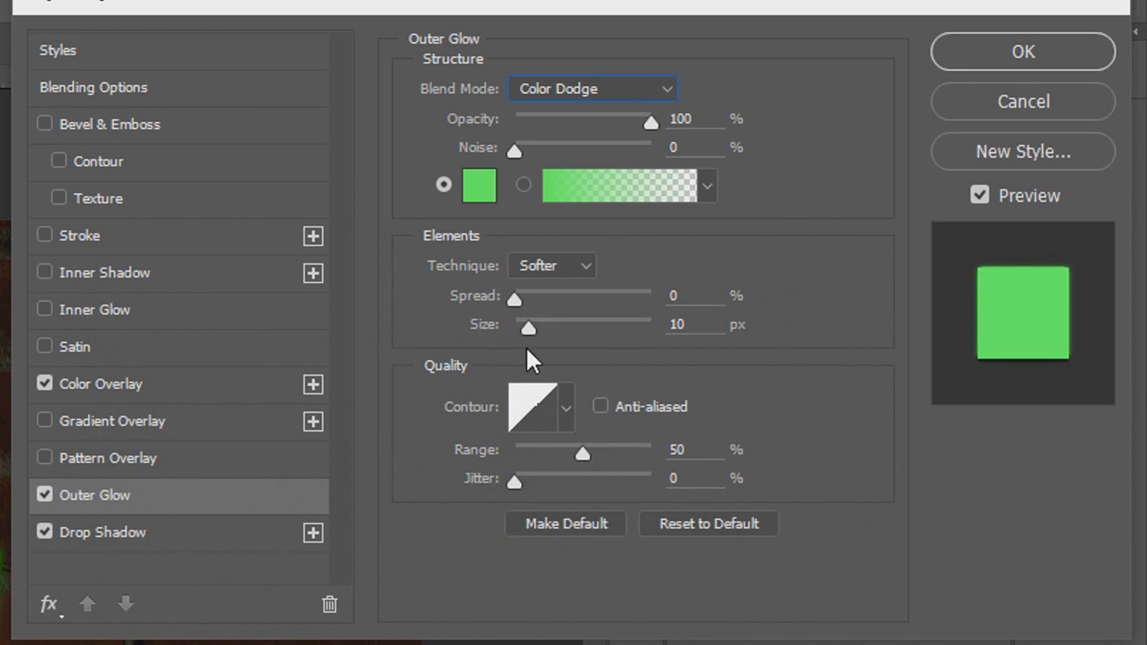
pyautogui.moveTo(529, 331); pyautogui.dragTo(908, 289)
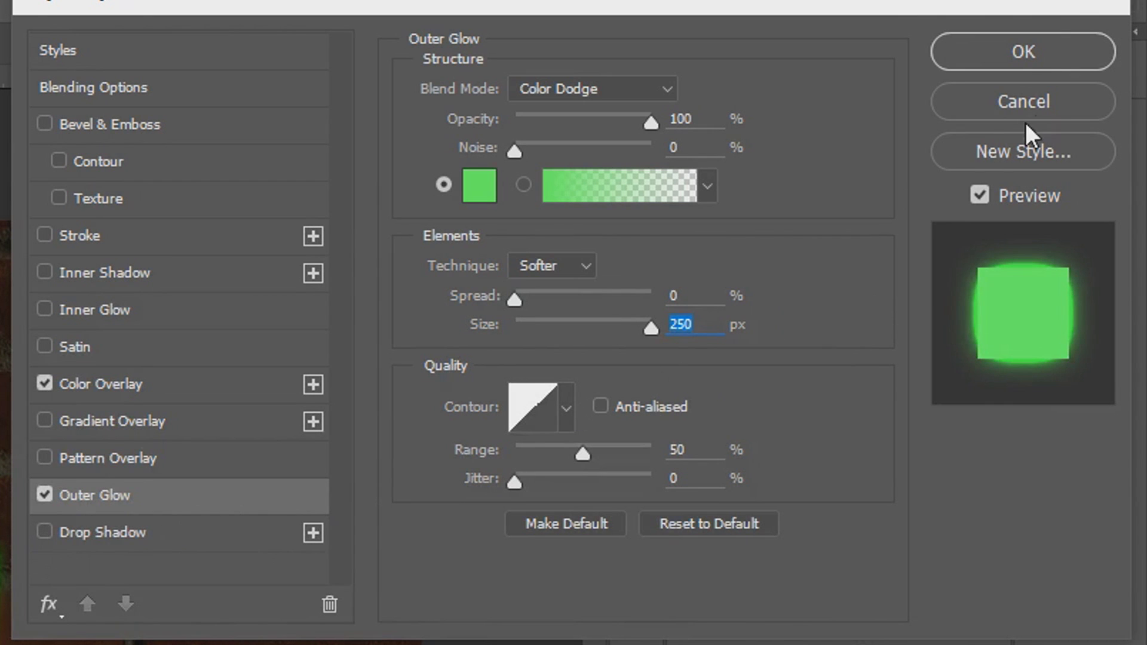
pyautogui.click(1010, 50)
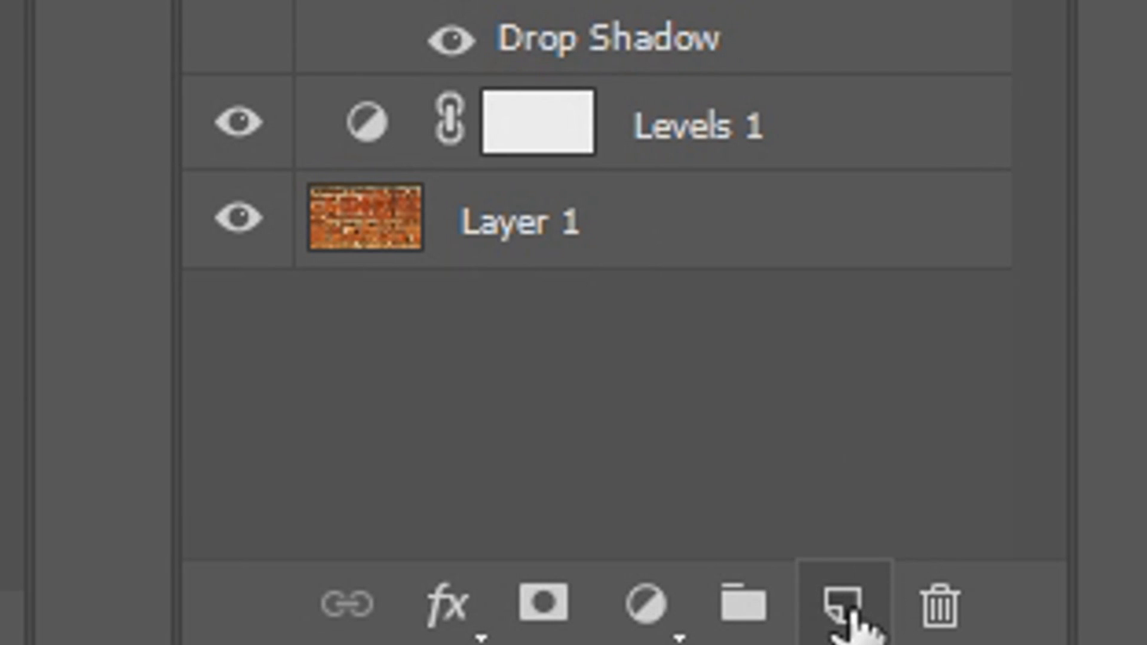
# Step: Add an empty Layer 2, select the copy's letter outlines, and contract the selection by 1 pixel
pyautogui.click(845, 615)
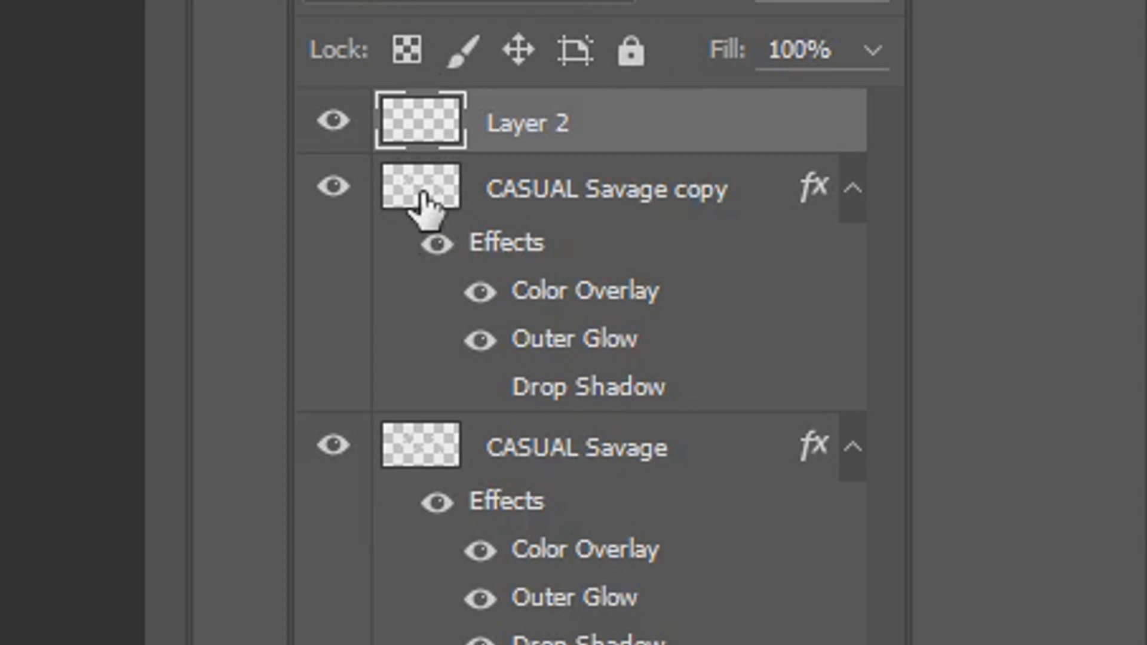
pyautogui.moveTo(423, 192); pyautogui.dragTo(433, 188)
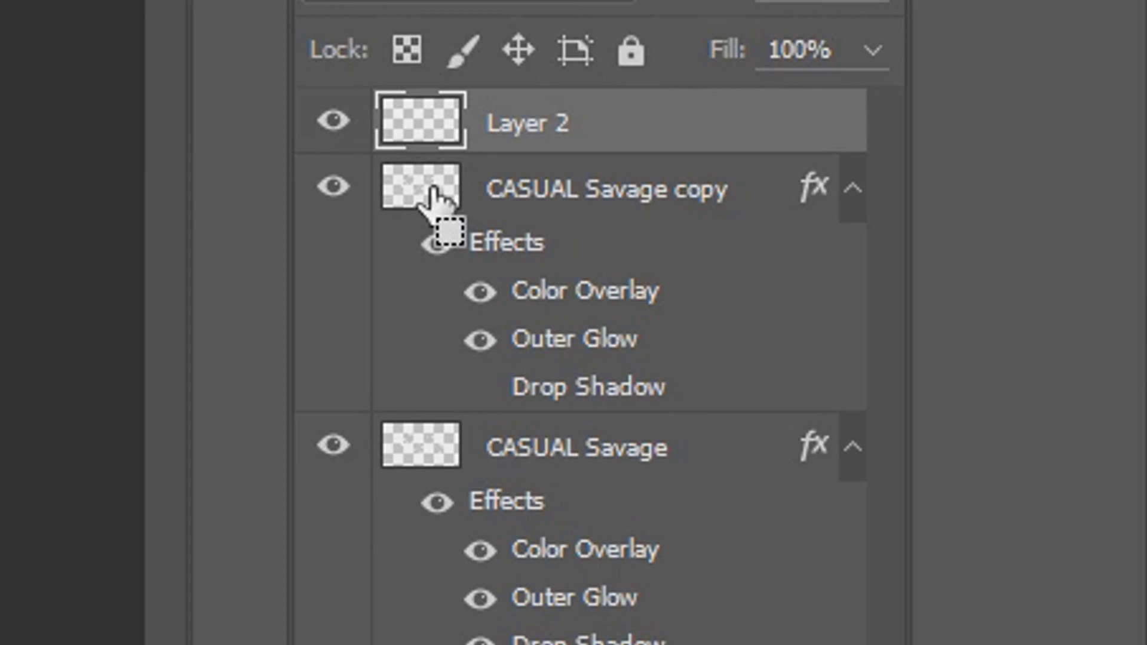
pyautogui.keyDown('ctrl'); pyautogui.click(432, 190); pyautogui.keyUp('ctrl')
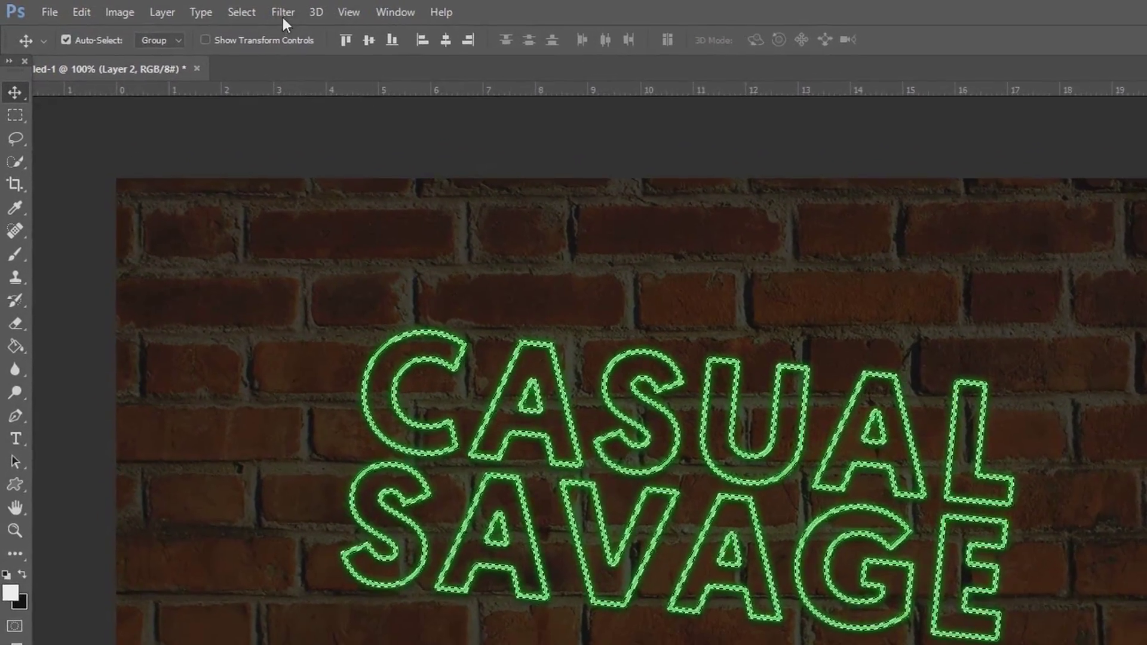
pyautogui.click(190, 10)
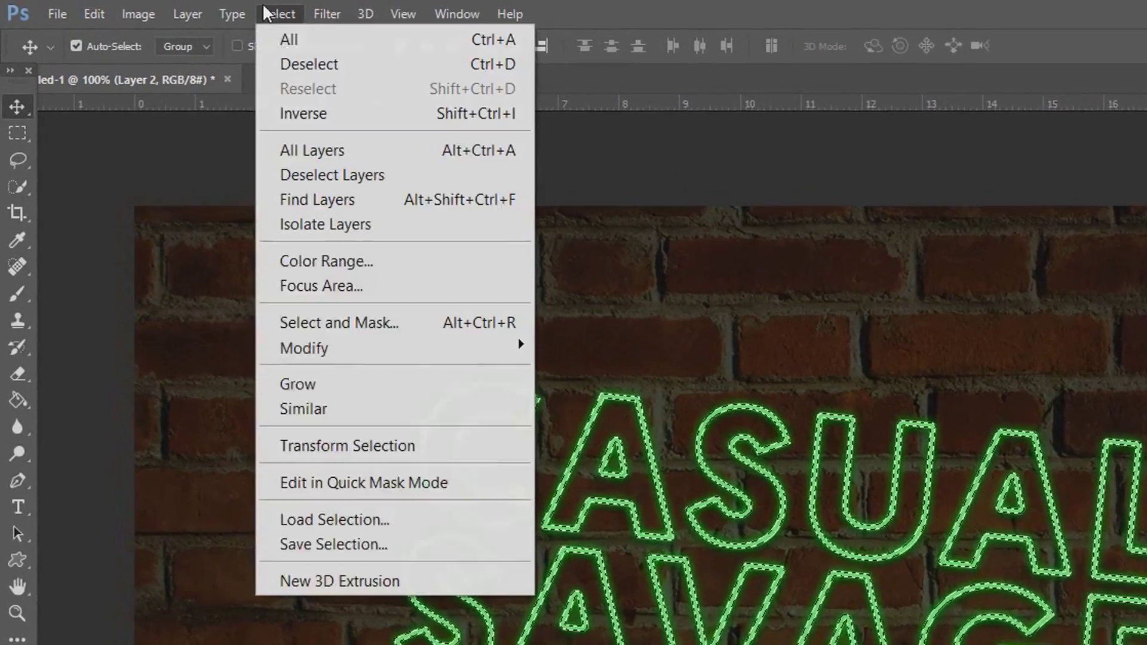
pyautogui.moveTo(366, 358)
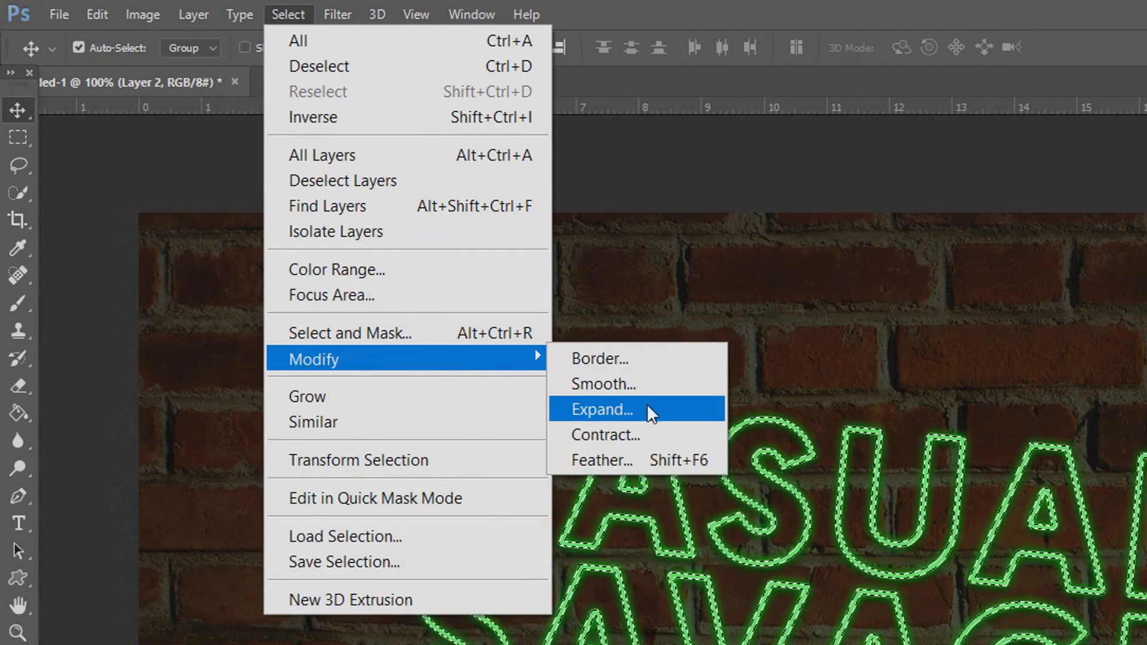
pyautogui.click(646, 431)
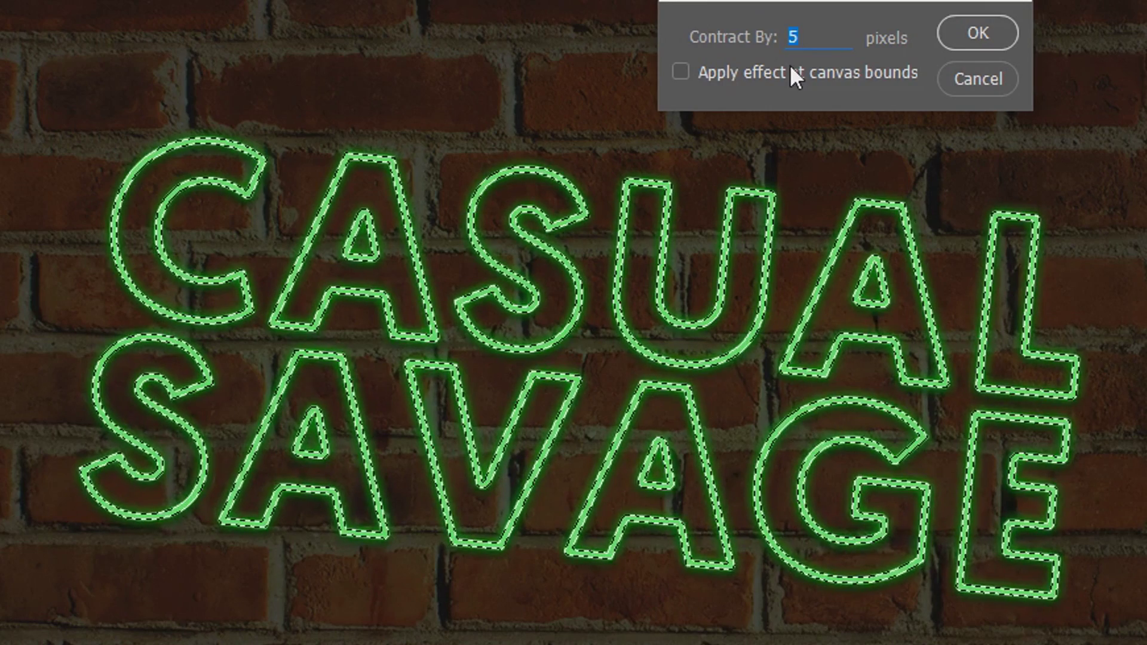
pyautogui.write('1')
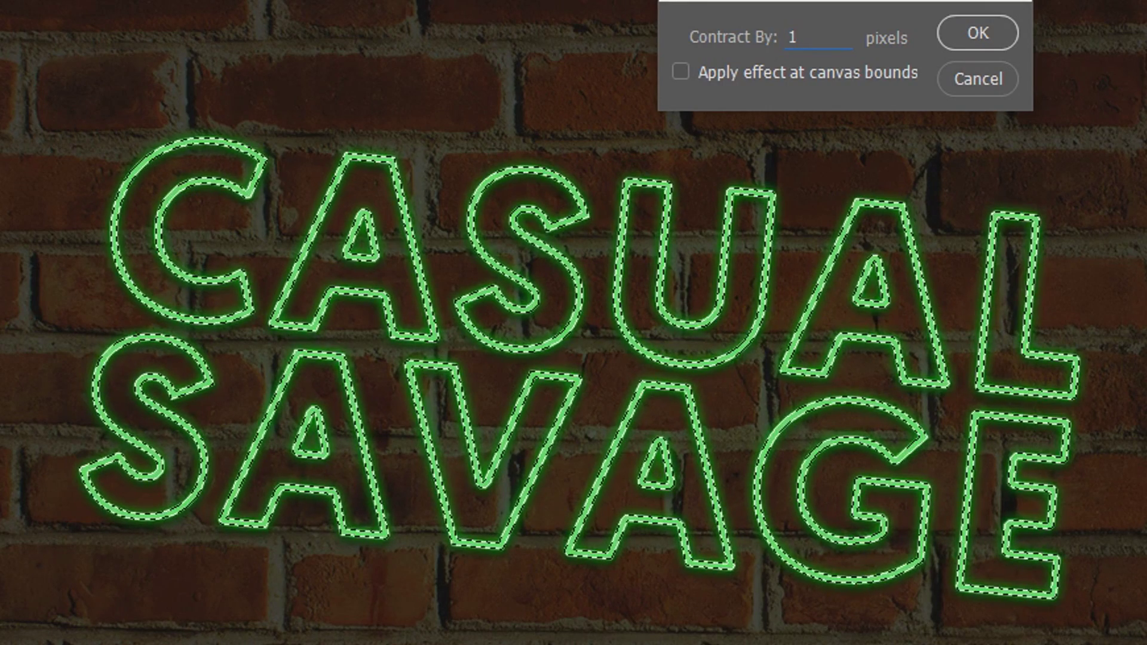
pyautogui.press('Return')
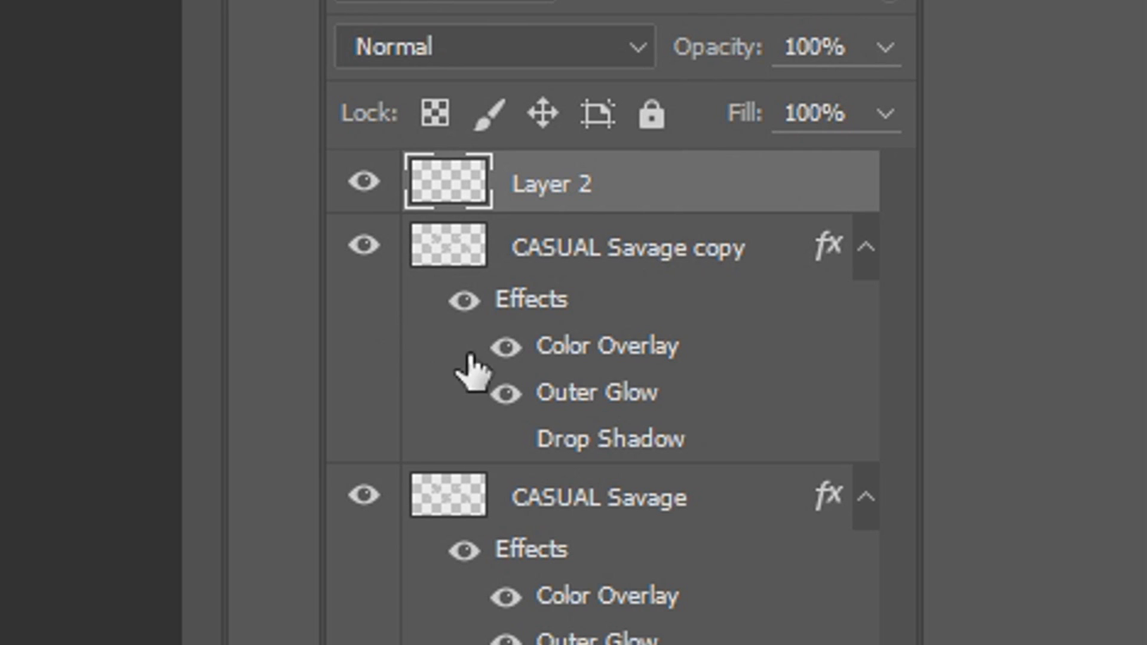
# Step: Create an empty Layer 3 directly above the Levels 1 adjustment
pyautogui.click(493, 49)
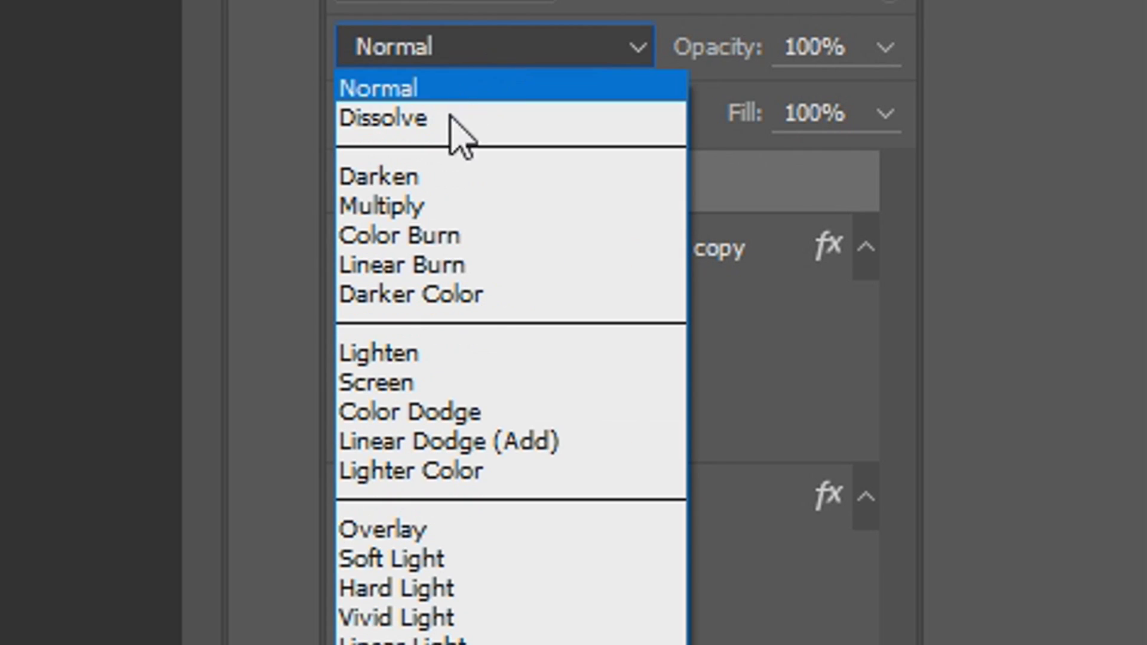
pyautogui.click(476, 530)
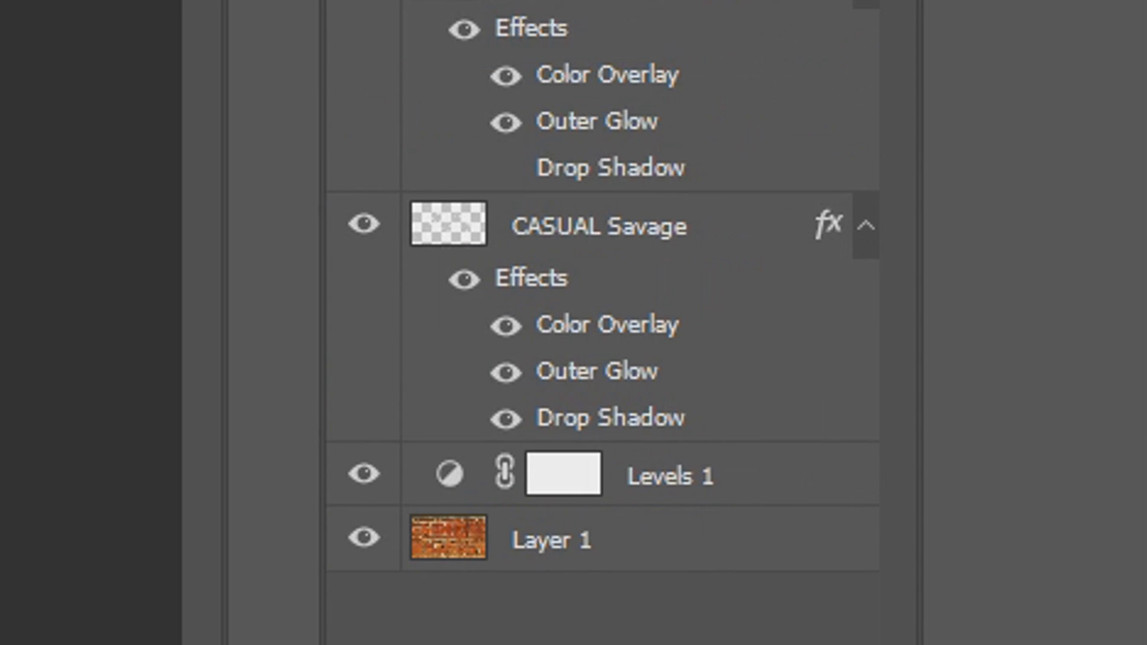
pyautogui.doubleClick(681, 487)
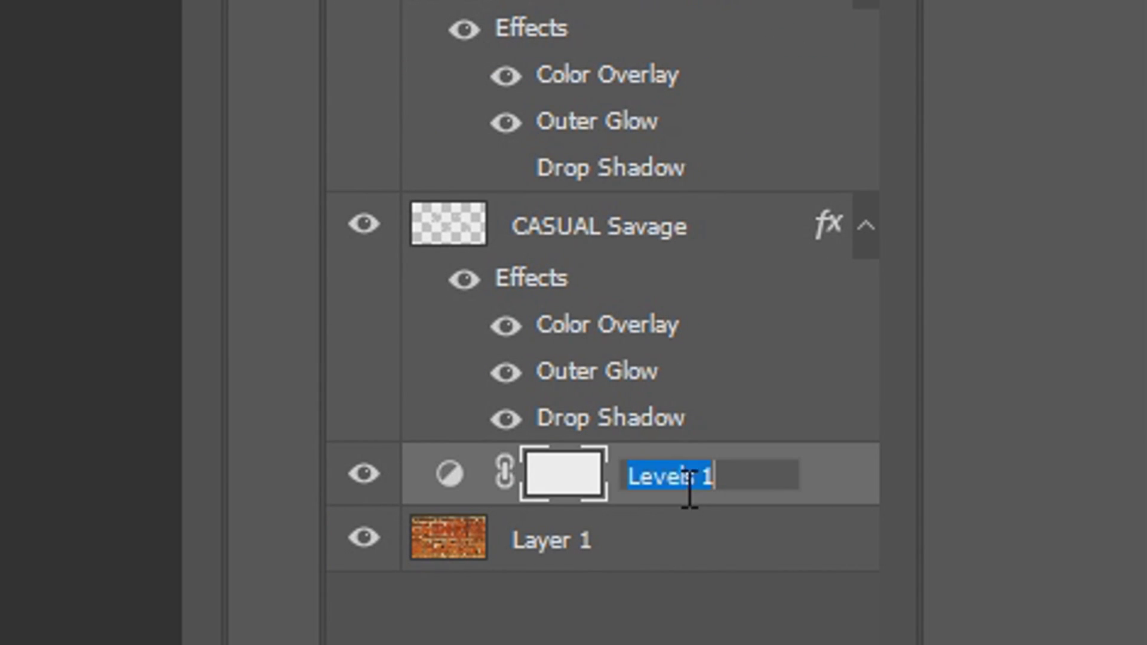
pyautogui.press('Return')
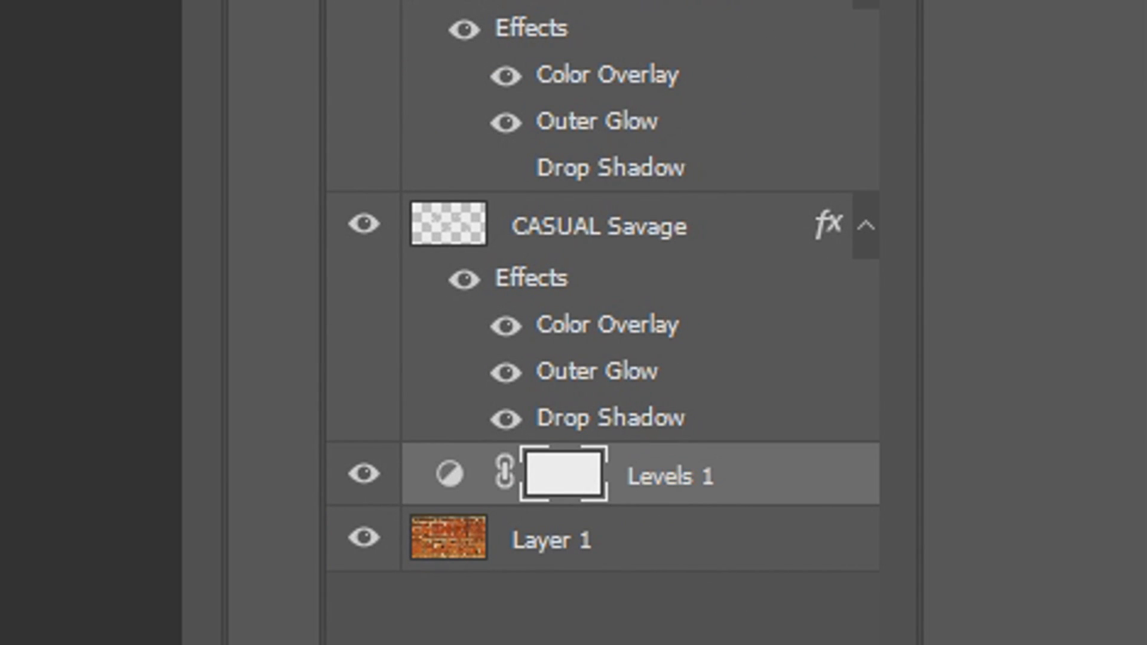
pyautogui.hotkey('ctrl', 'shift', 'alt', 'n')
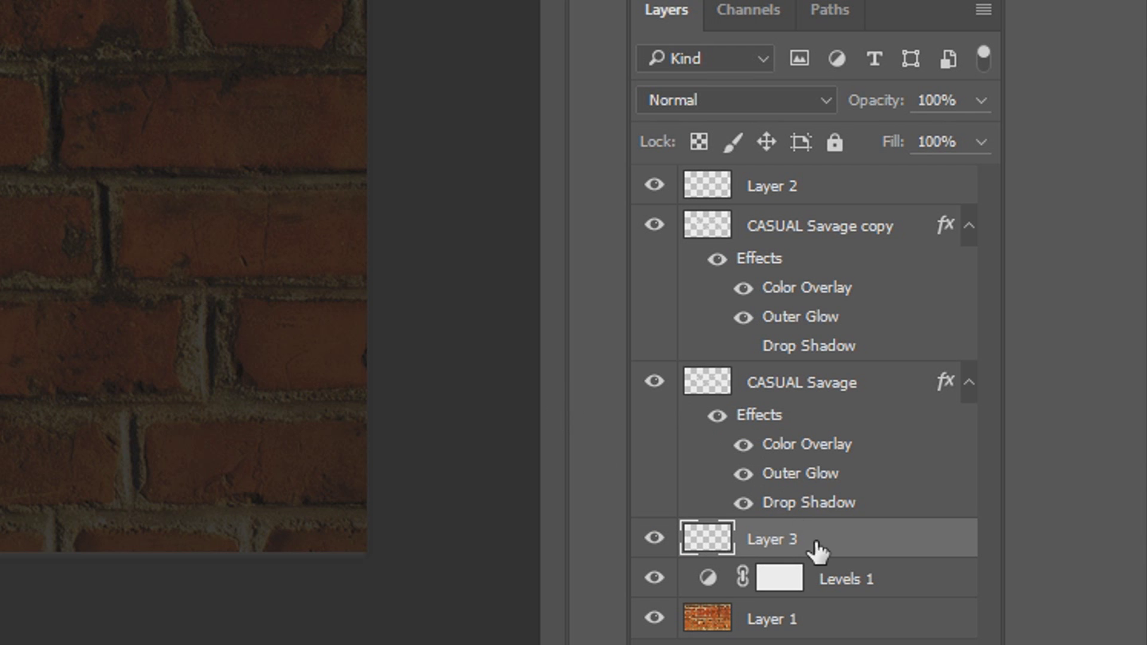
# Step: Load the lettering selection from the Text channel
pyautogui.click(775, 5)
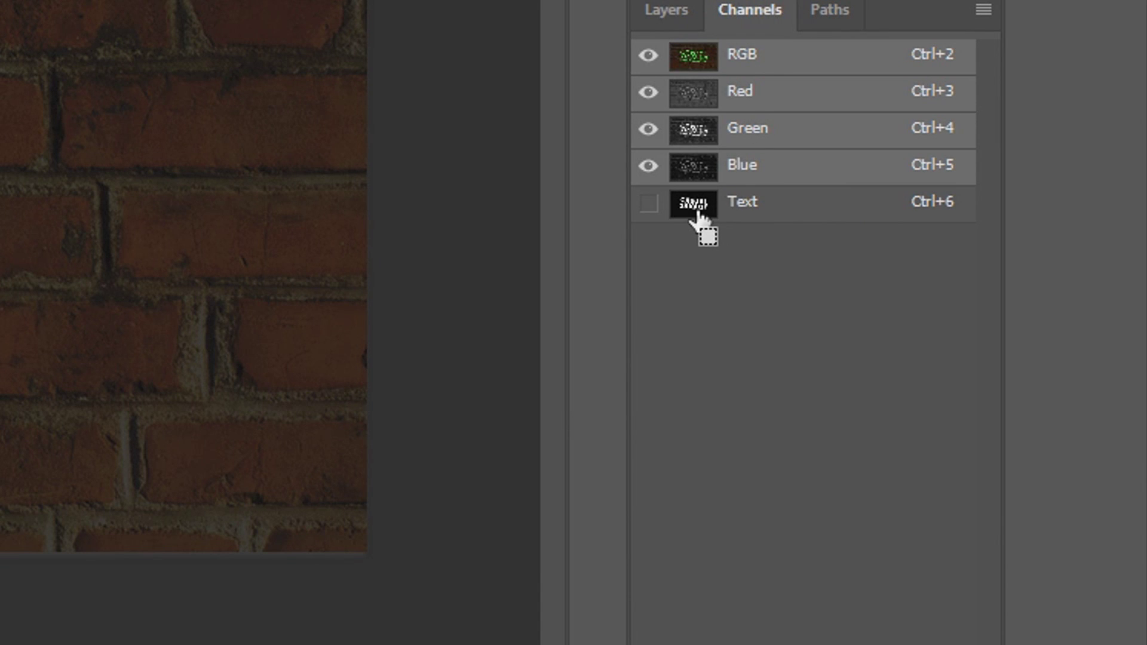
pyautogui.click(677, 8)
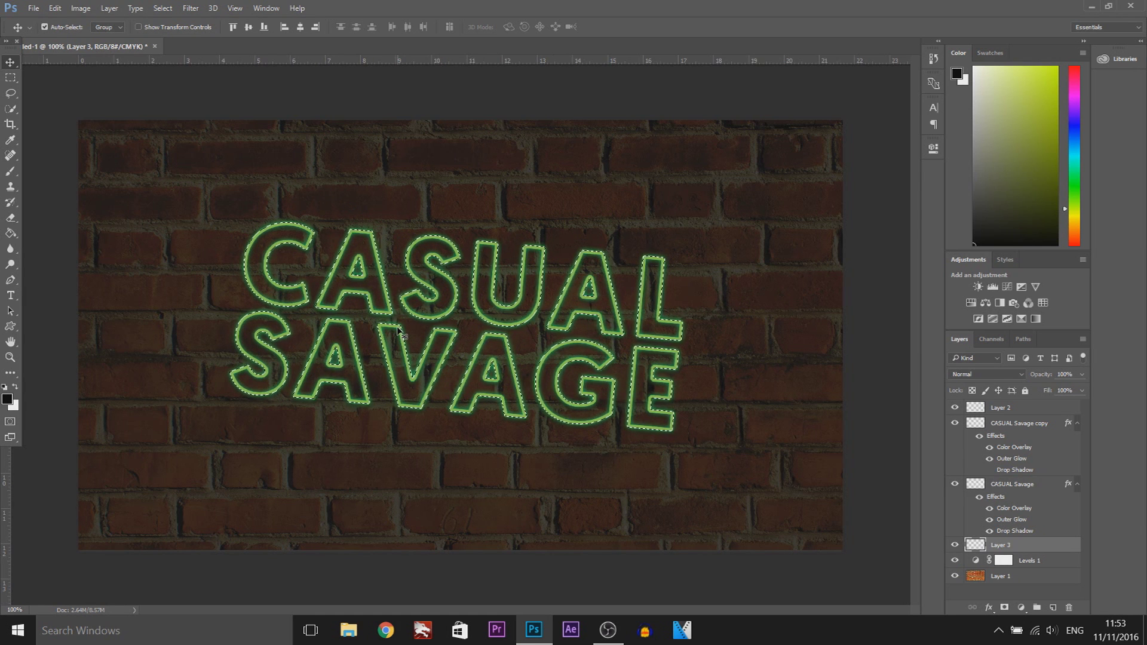
pyautogui.click(162, 7)
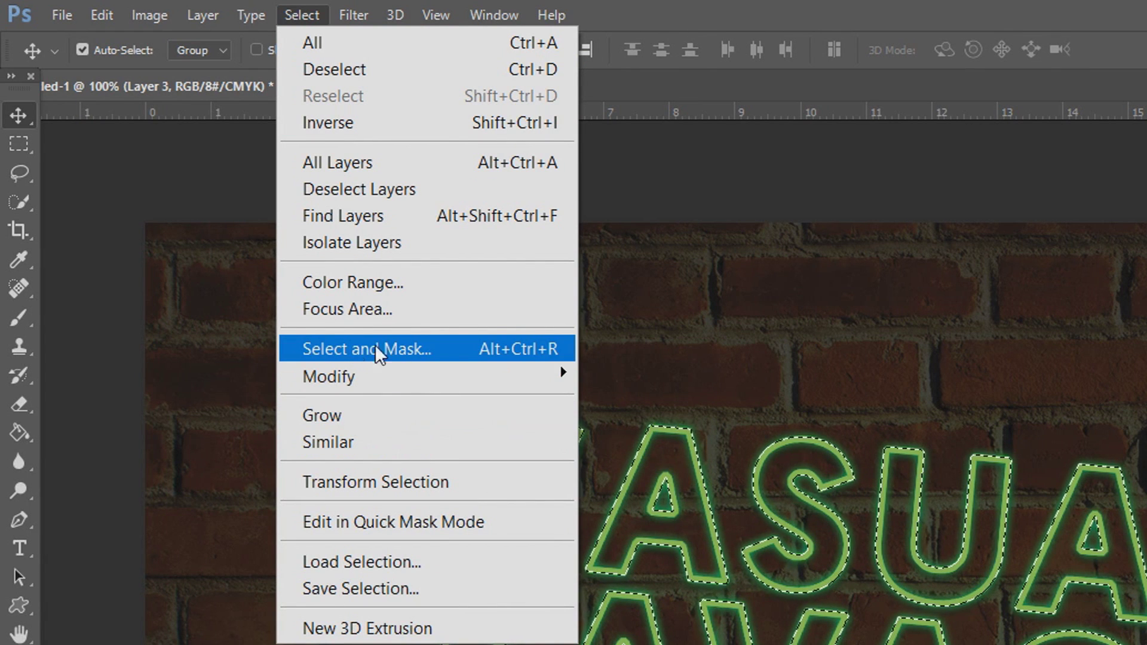
# Step: Feather the lettering selection 50 px with 70% Shift Edge, fill it white, and deselect
pyautogui.click(444, 339)
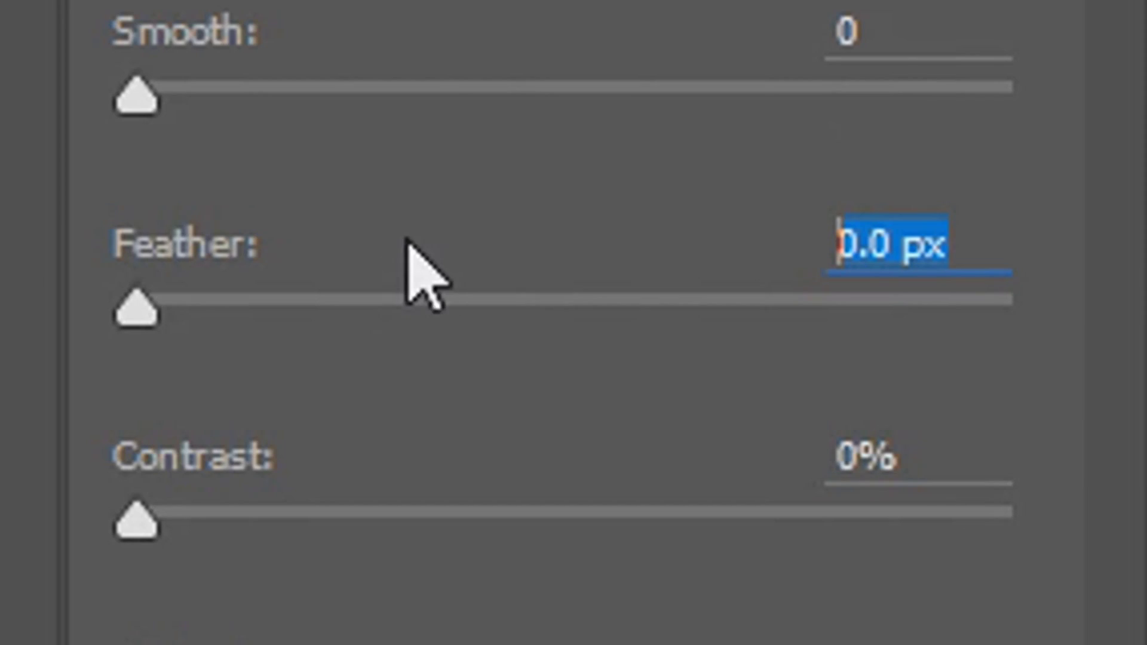
pyautogui.write('50')
pyautogui.click(938, 343)
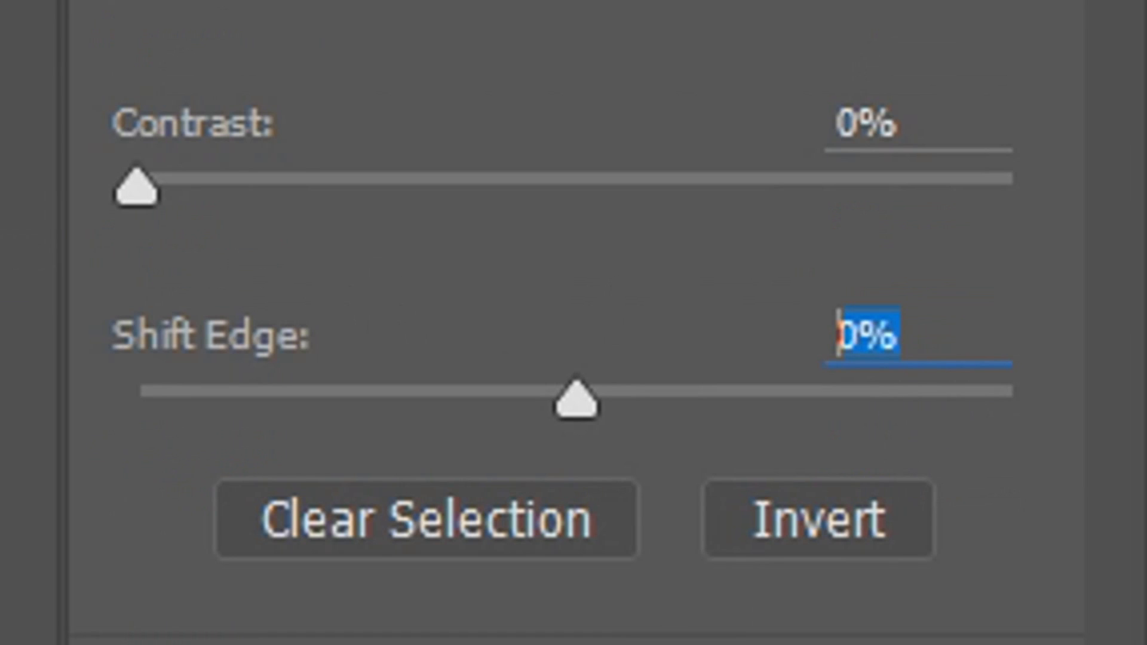
pyautogui.write('7')
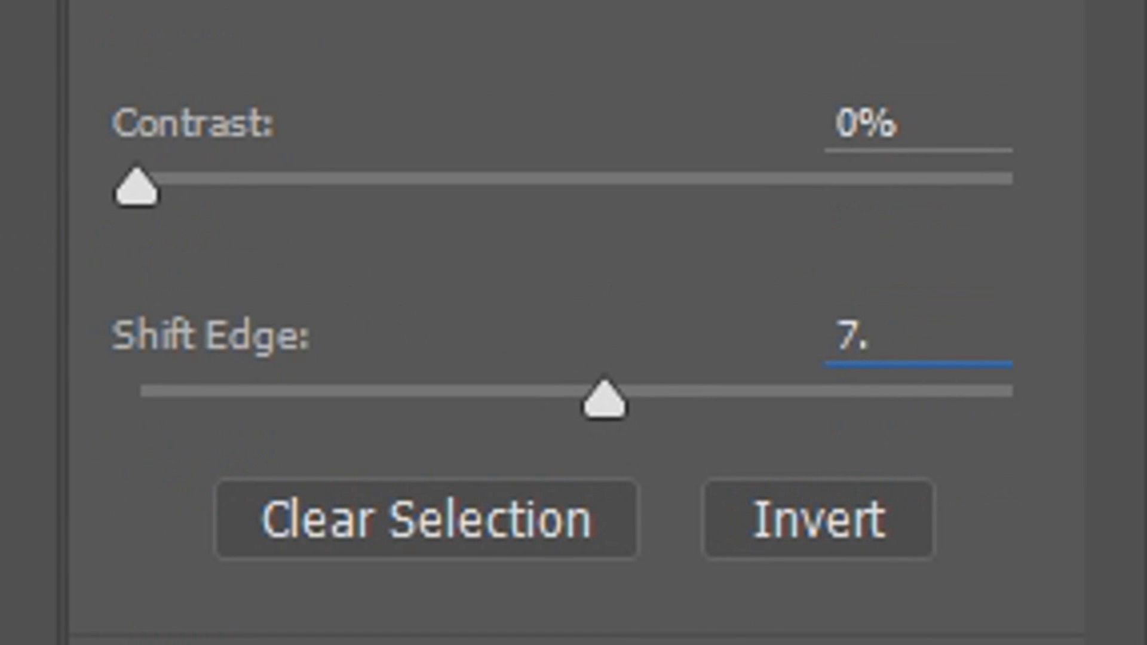
pyautogui.write('0')
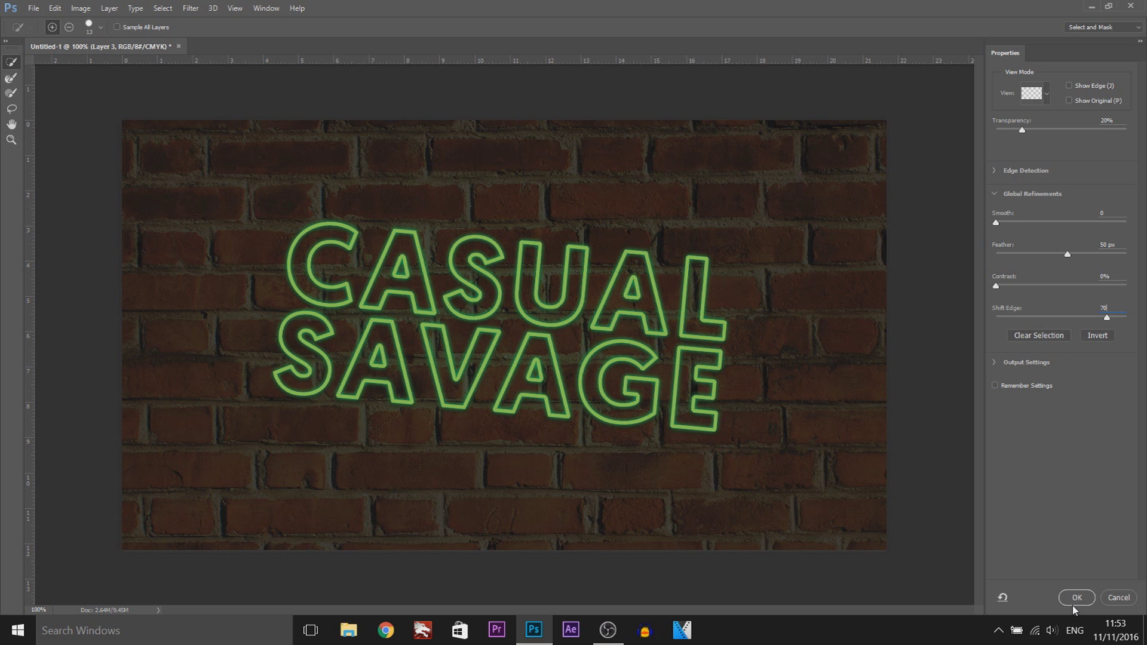
pyautogui.click(1076, 597)
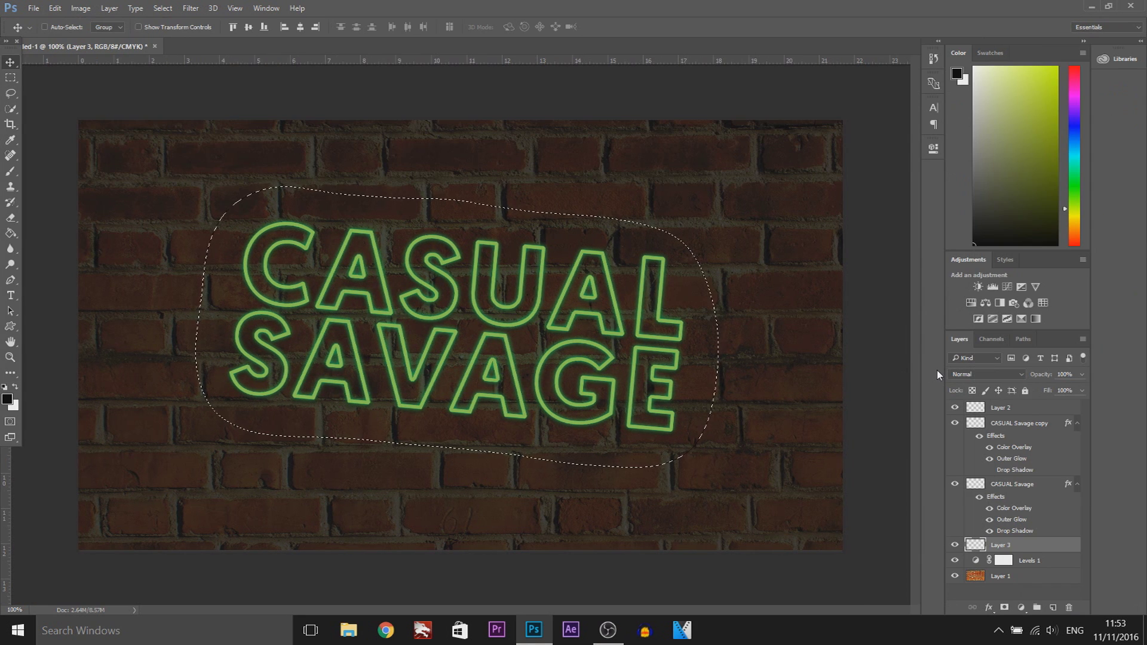
pyautogui.hotkey('ctrl', 'BackSpace')
pyautogui.hotkey('ctrl', 'd')
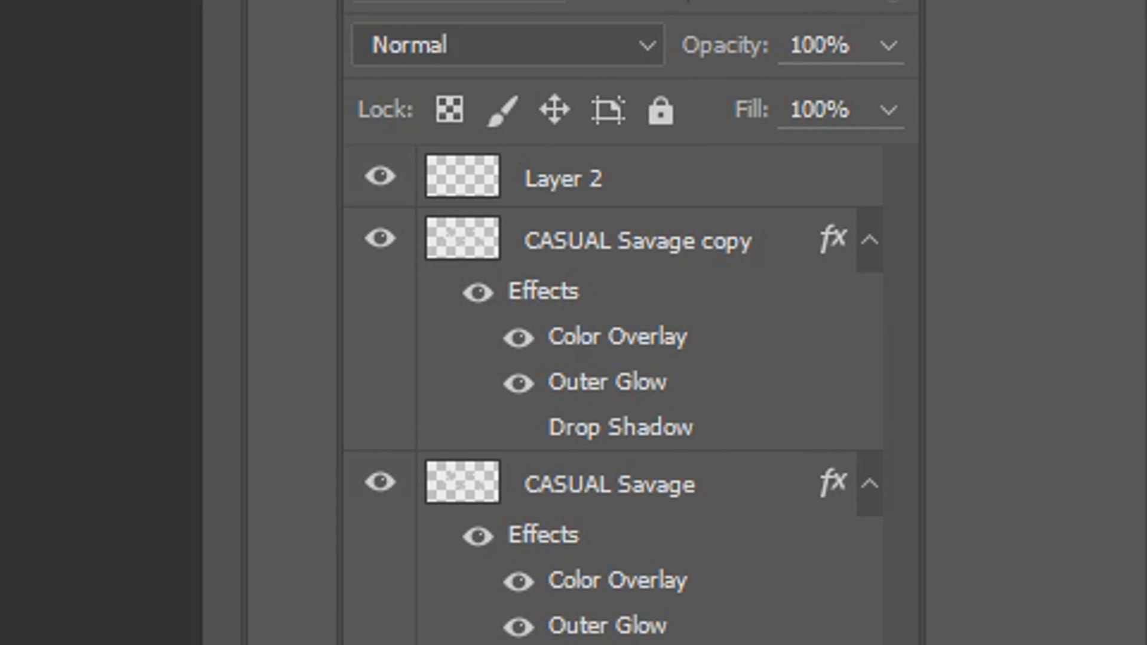
# Step: Set Layer 3 to Overlay blend mode and open its layer style settings
pyautogui.click(485, 42)
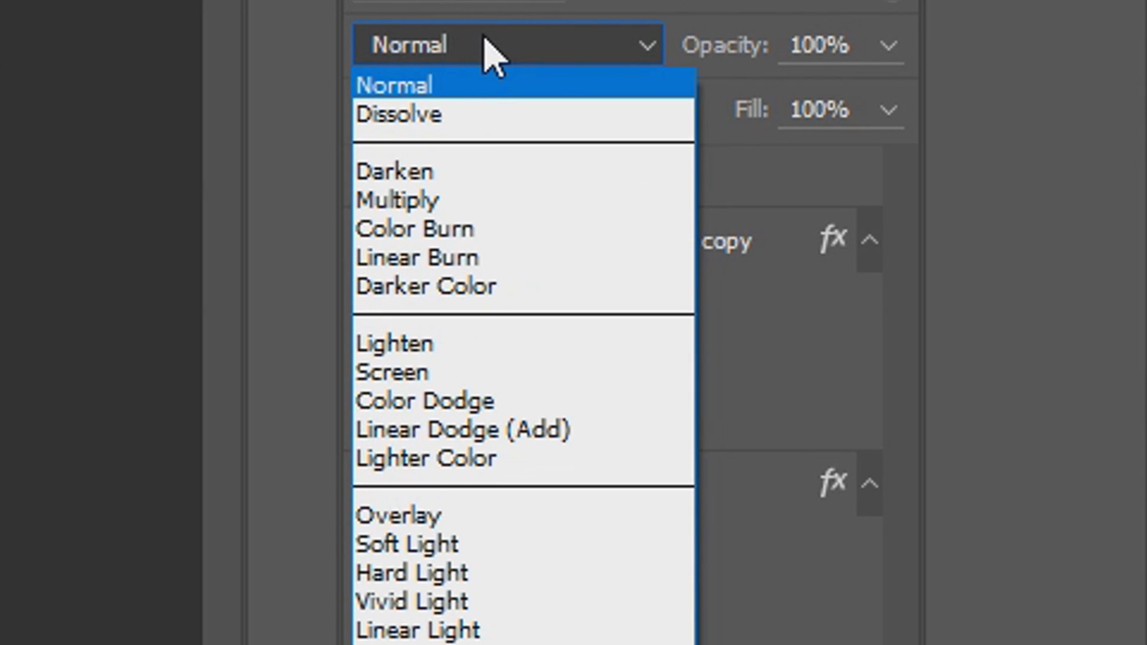
pyautogui.click(406, 515)
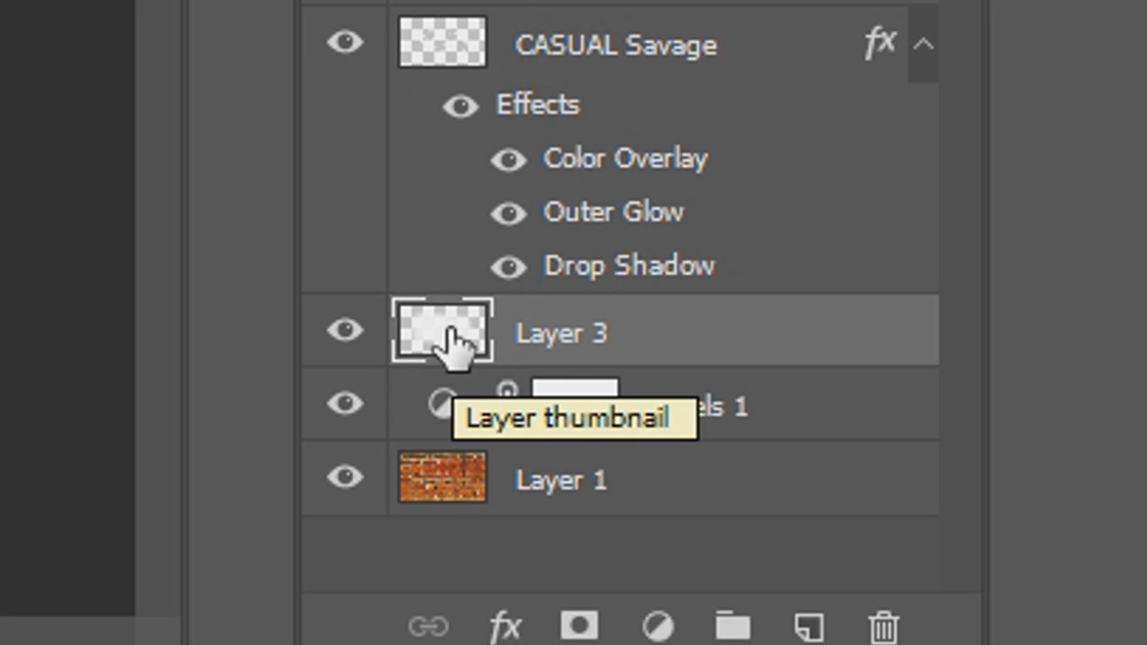
pyautogui.doubleClick(977, 548)
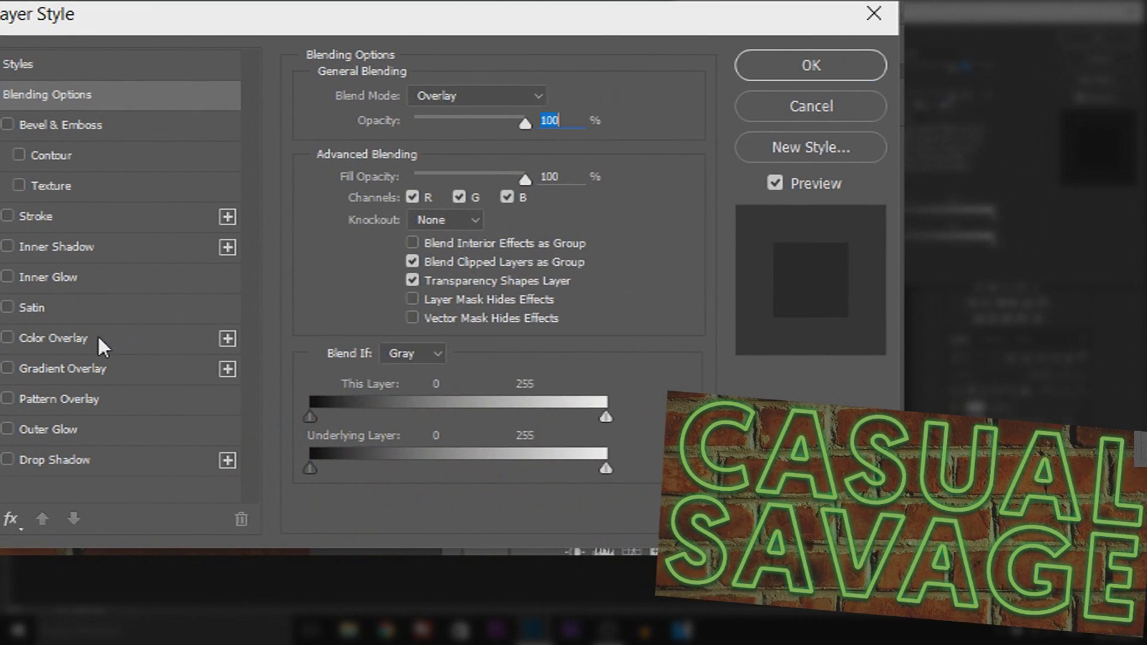
# Step: Give Layer 3 a dark green Color Overlay in Color blend mode at 70% opacity
pyautogui.click(90, 338)
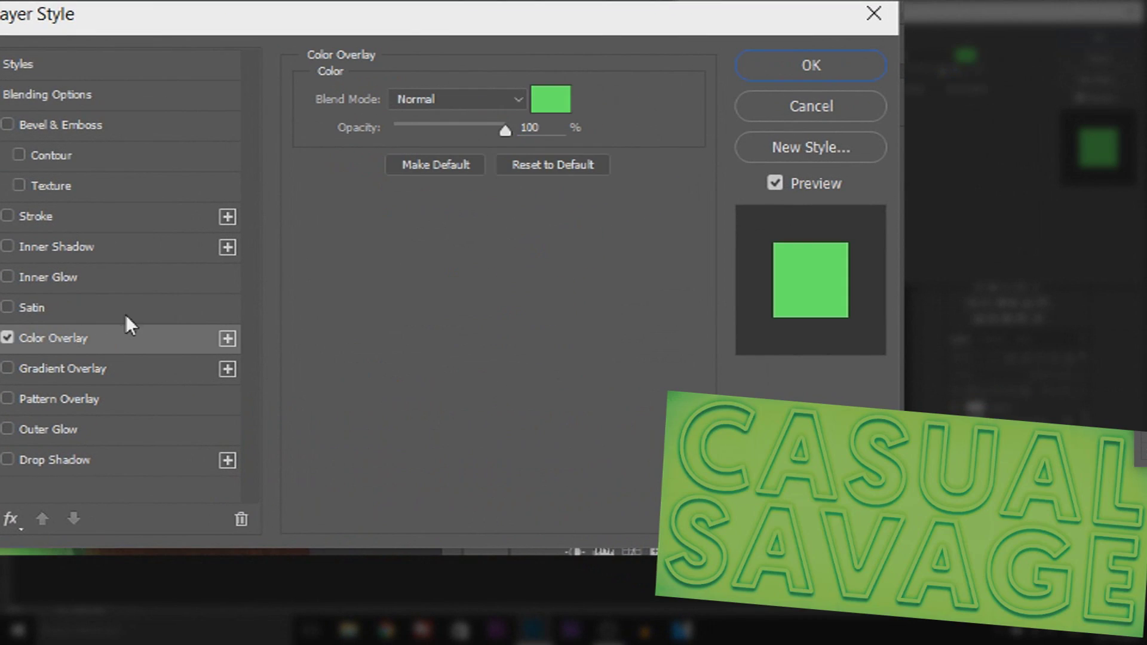
pyautogui.click(544, 111)
pyautogui.moveTo(343, 512)
pyautogui.mouseDown()
pyautogui.moveTo(343, 486)
pyautogui.moveTo(365, 478)
pyautogui.moveTo(357, 505)
pyautogui.mouseUp()
pyautogui.click(397, 531)
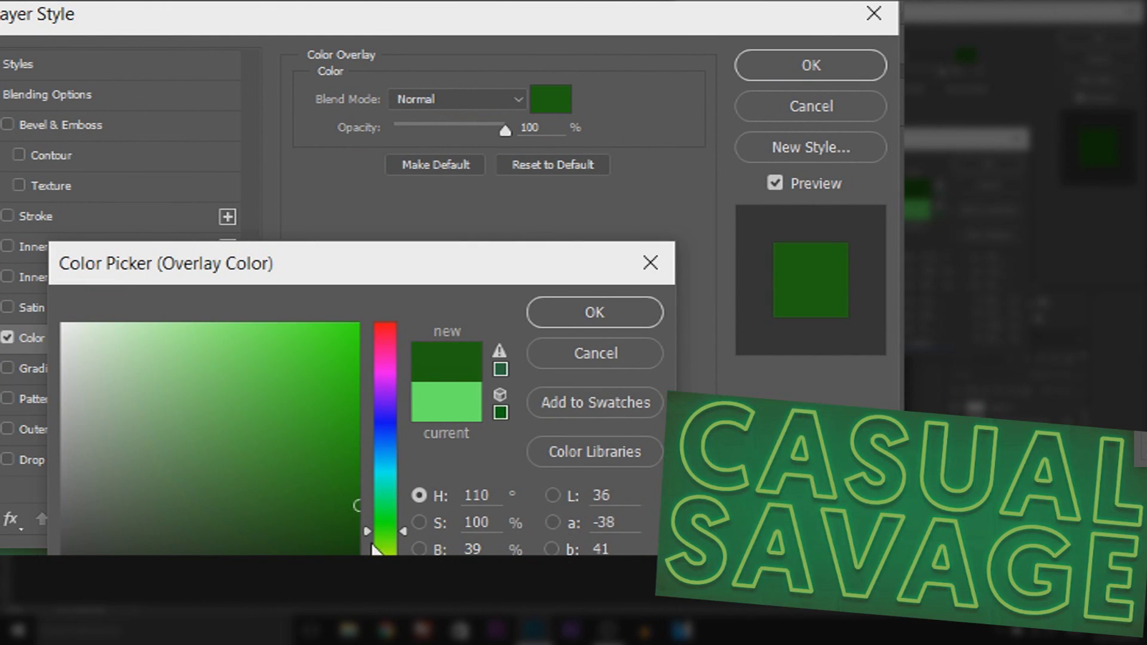
pyautogui.click(584, 308)
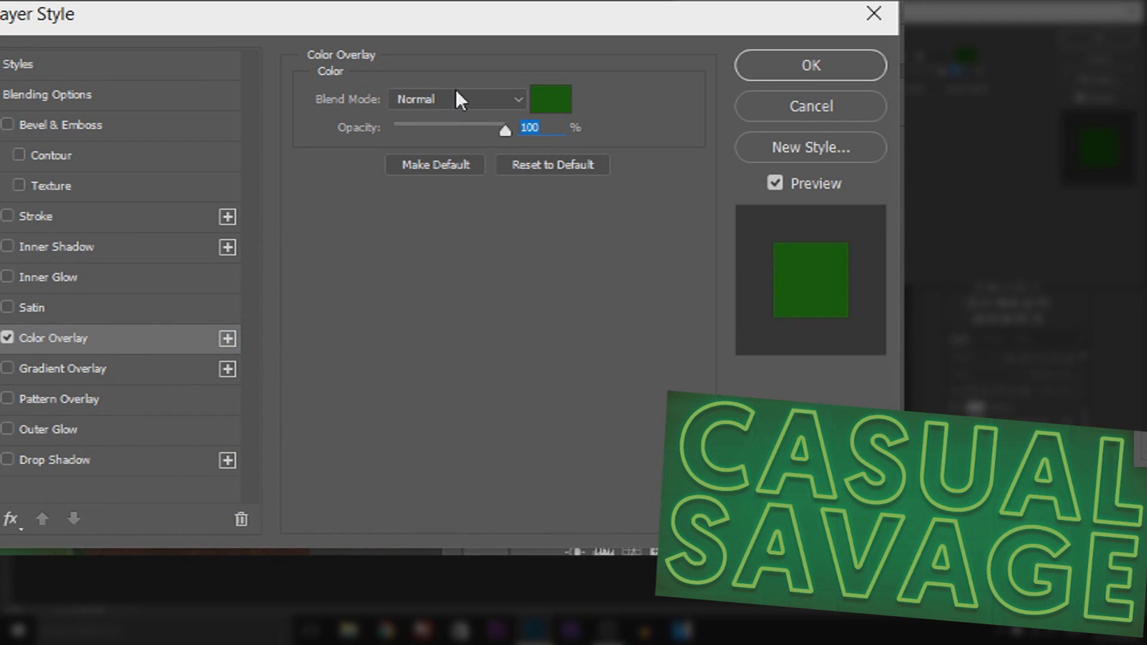
pyautogui.click(457, 98)
pyautogui.click(412, 547)
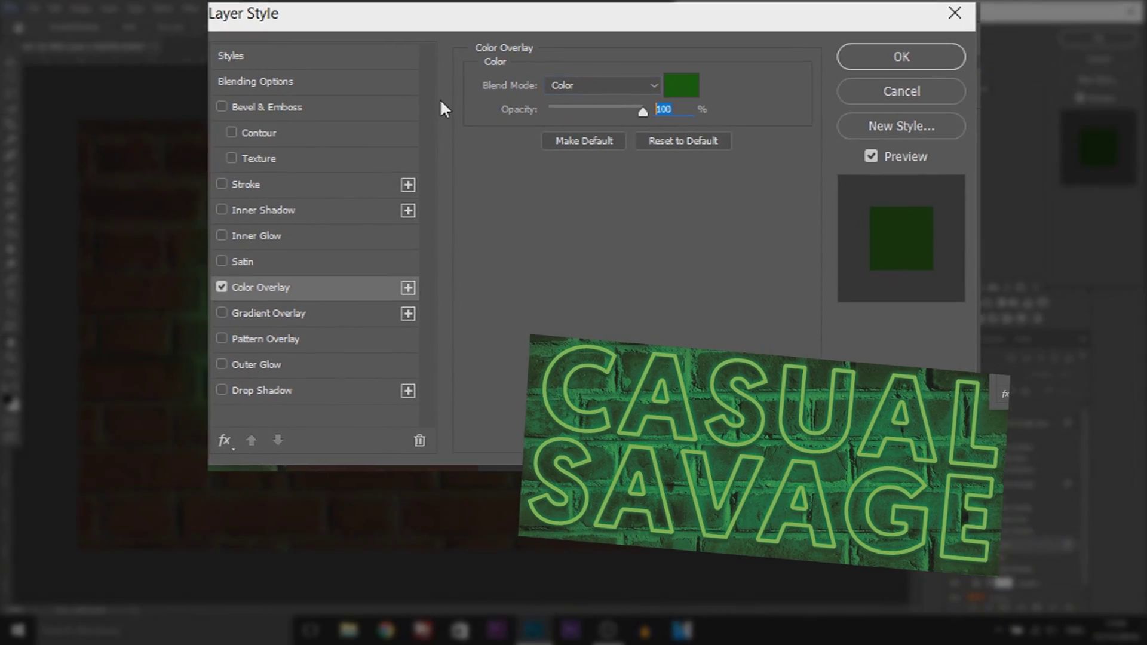
pyautogui.press('Tab')
pyautogui.write('70')
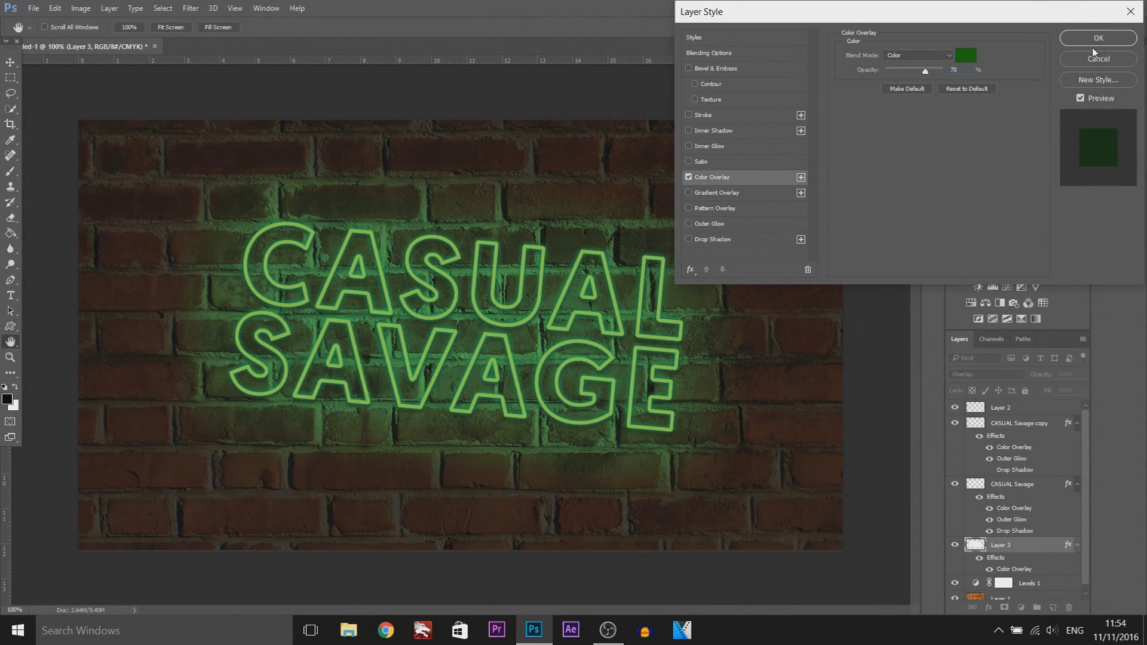
pyautogui.click(1098, 37)
pyautogui.scroll(-1, 1043, 556)
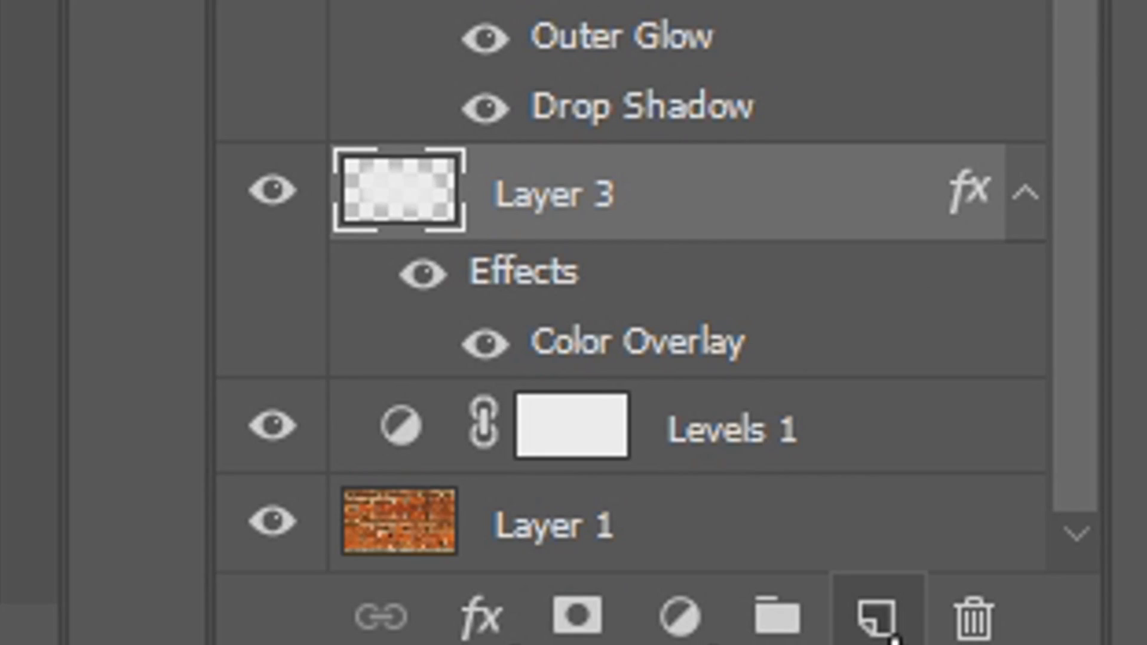
# Step: Add a new empty Layer 4 and load the Text channel as a selection
pyautogui.click(890, 635)
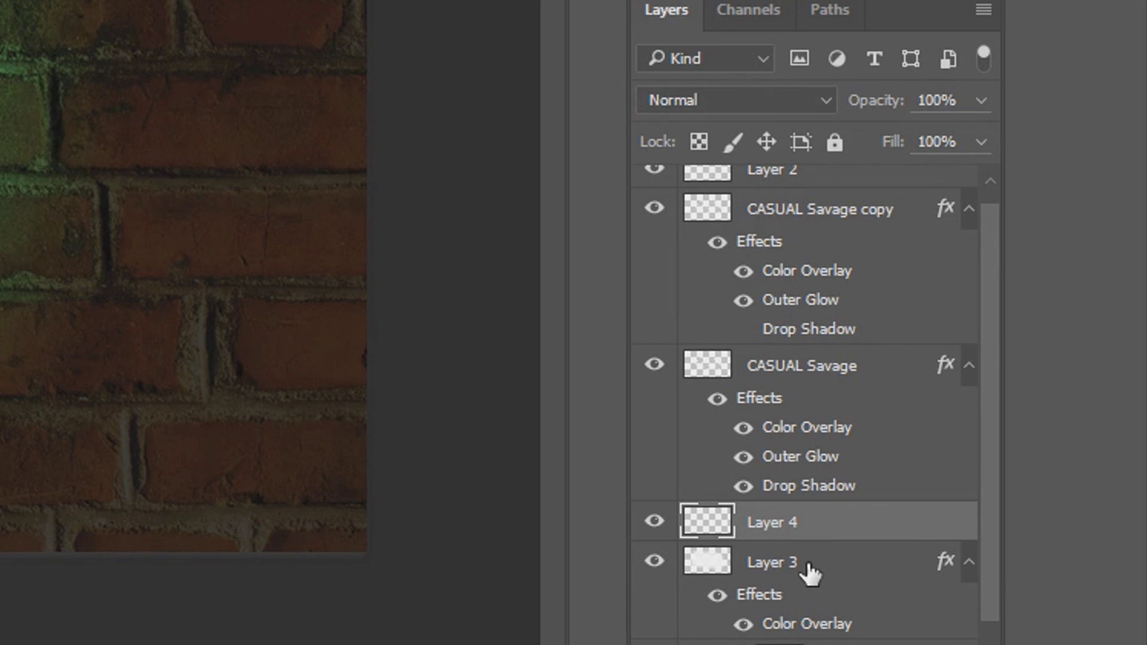
pyautogui.click(790, 9)
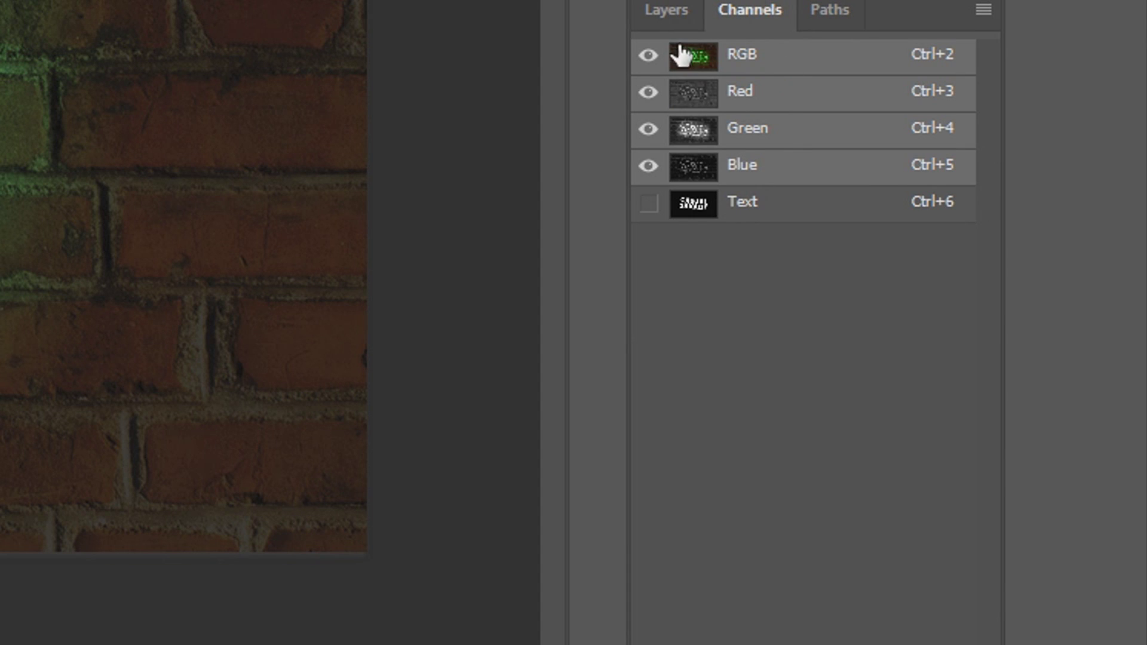
pyautogui.click(662, 28)
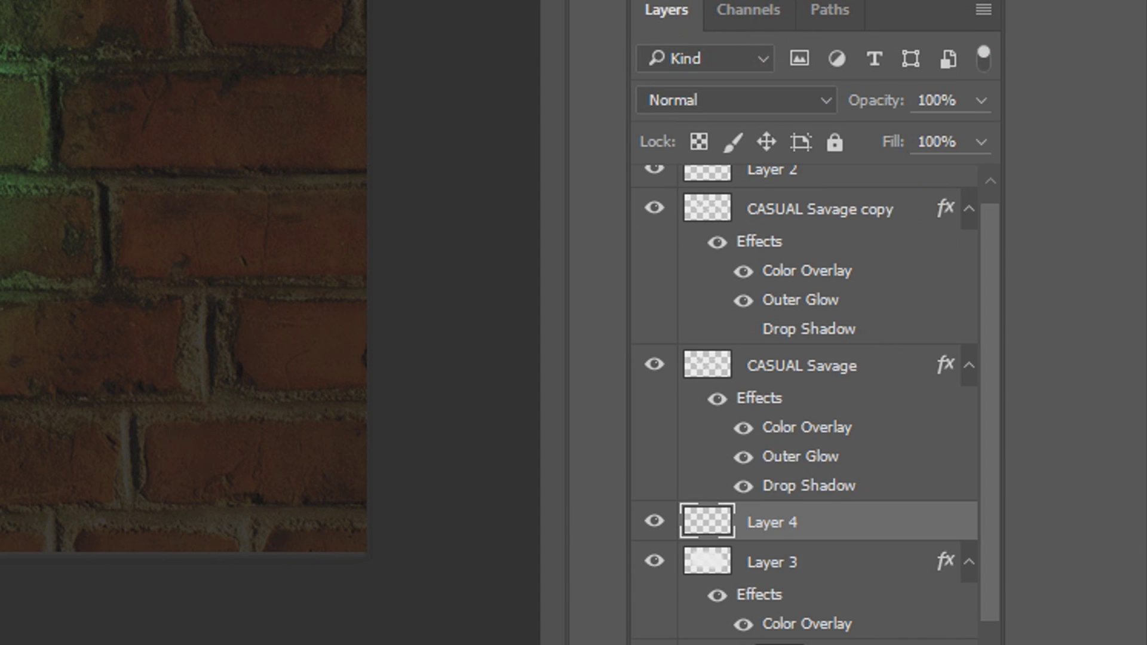
# Step: Refine the selection with Feather 50 and Shift Edge 40%, fill it white, then deselect
pyautogui.click(370, 17)
pyautogui.click(478, 416)
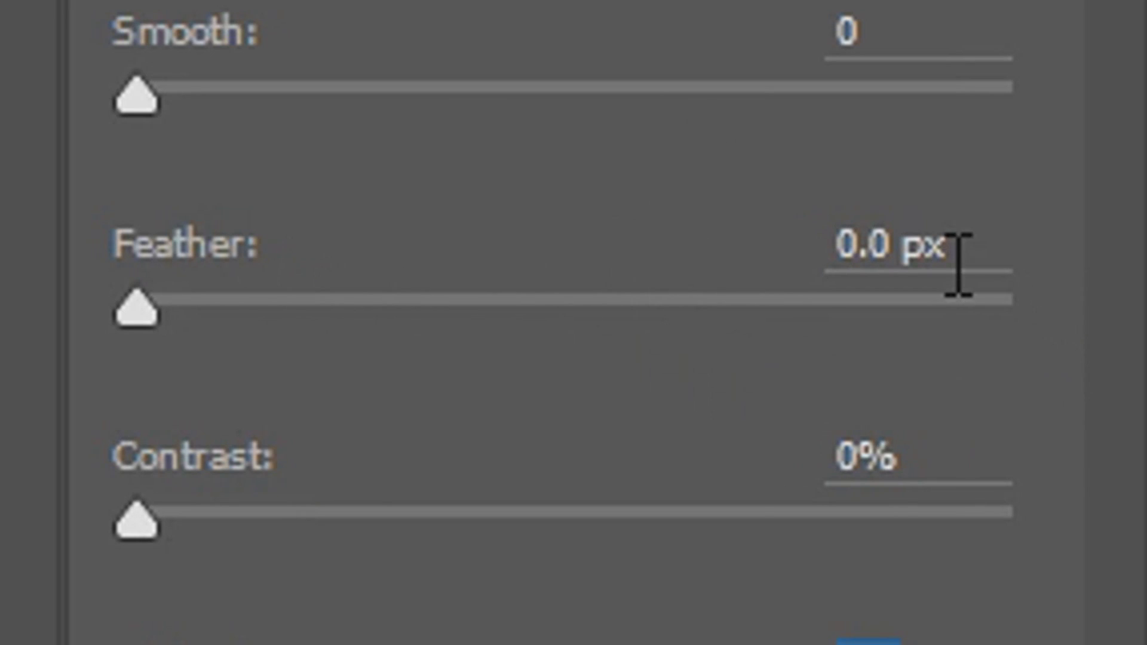
pyautogui.click(957, 263)
pyautogui.write('50')
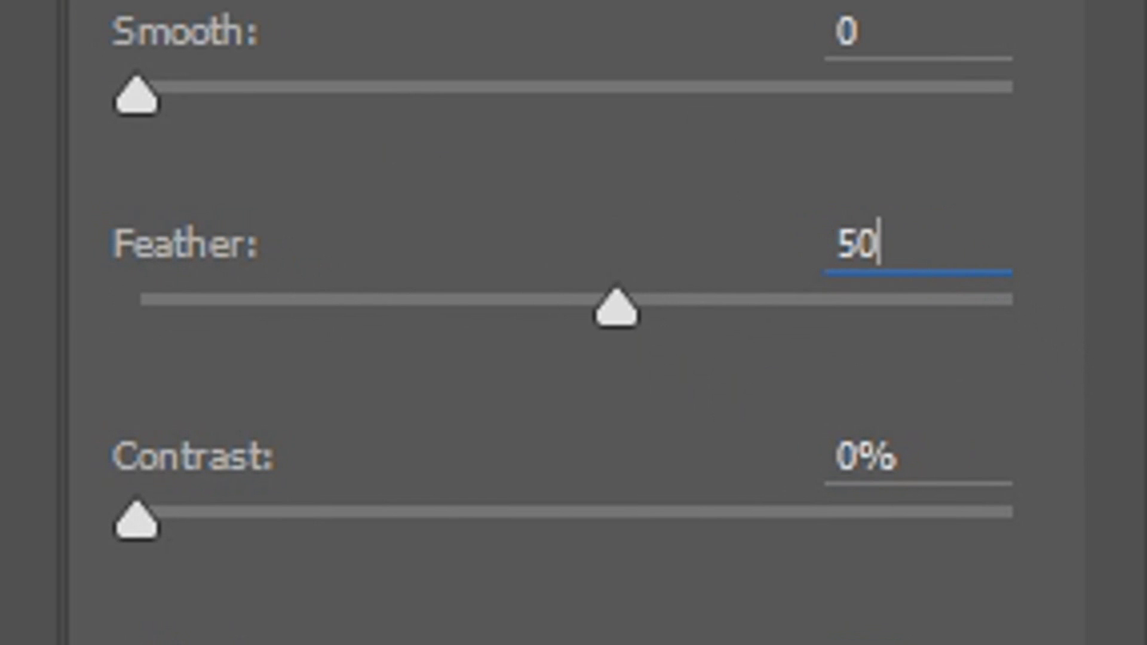
pyautogui.click(956, 420)
pyautogui.write('40')
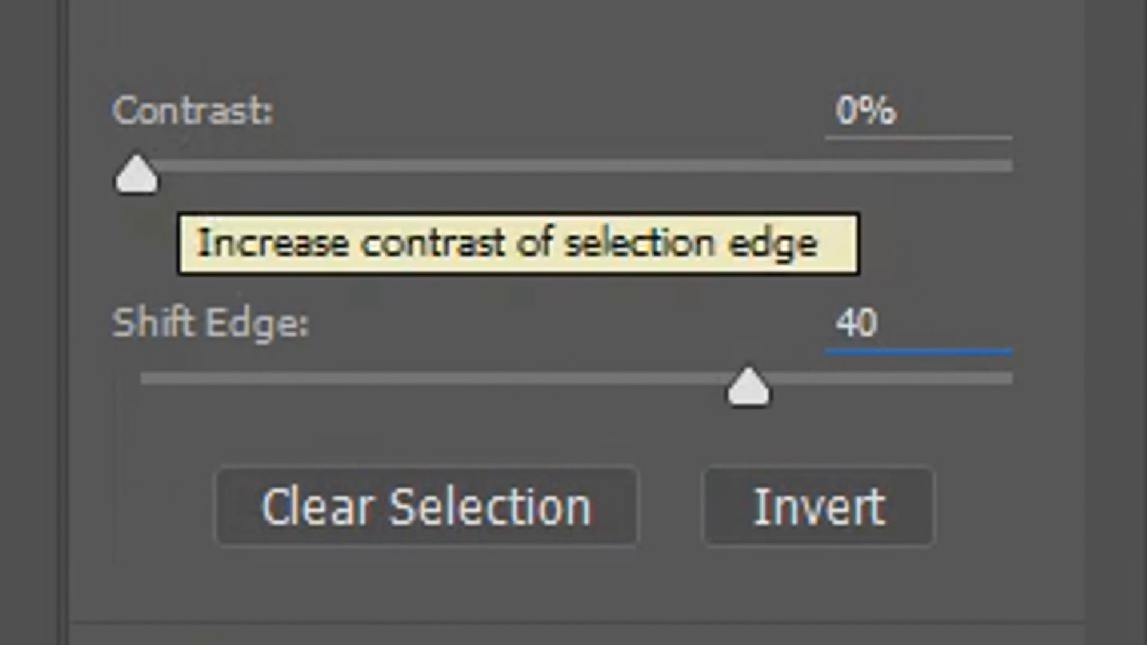
pyautogui.click(1080, 601)
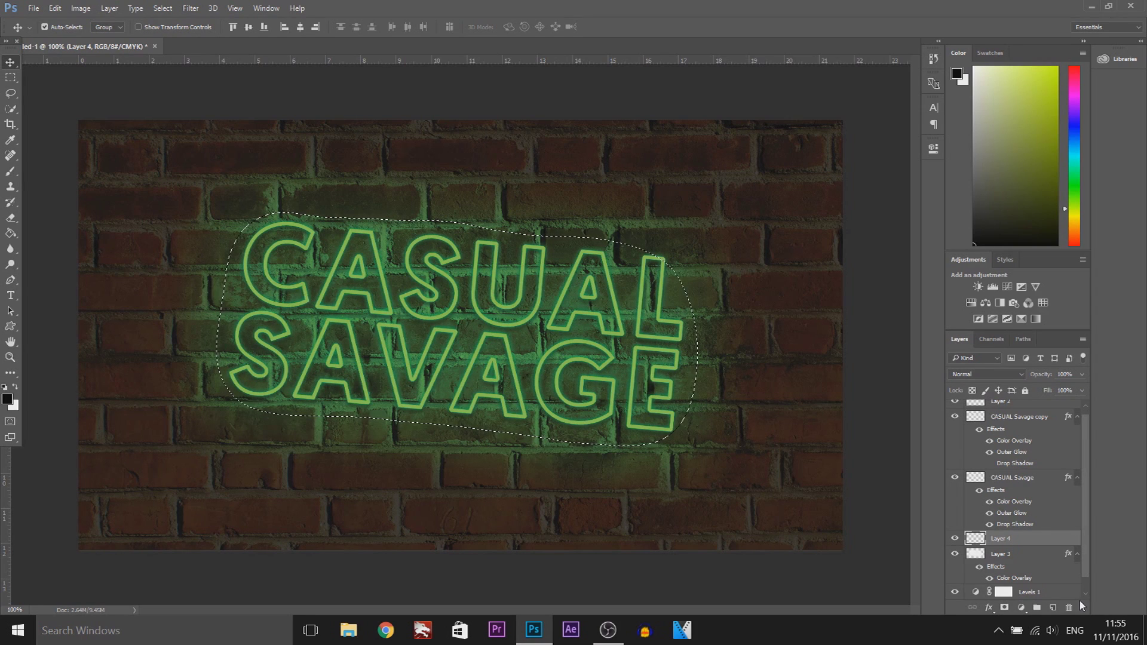
pyautogui.hotkey('ctrl', 'BackSpace')
pyautogui.hotkey('ctrl', 'd')
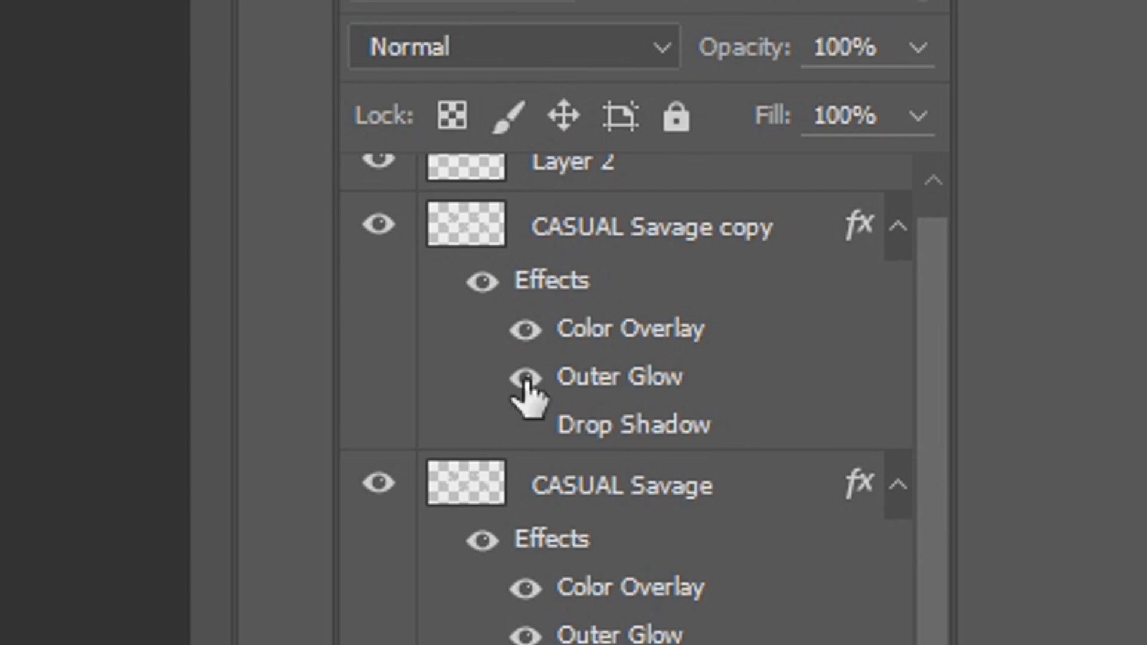
# Step: Set Layer 4 to Soft Light and copy Layer 3's green Color Overlay onto it
pyautogui.click(987, 376)
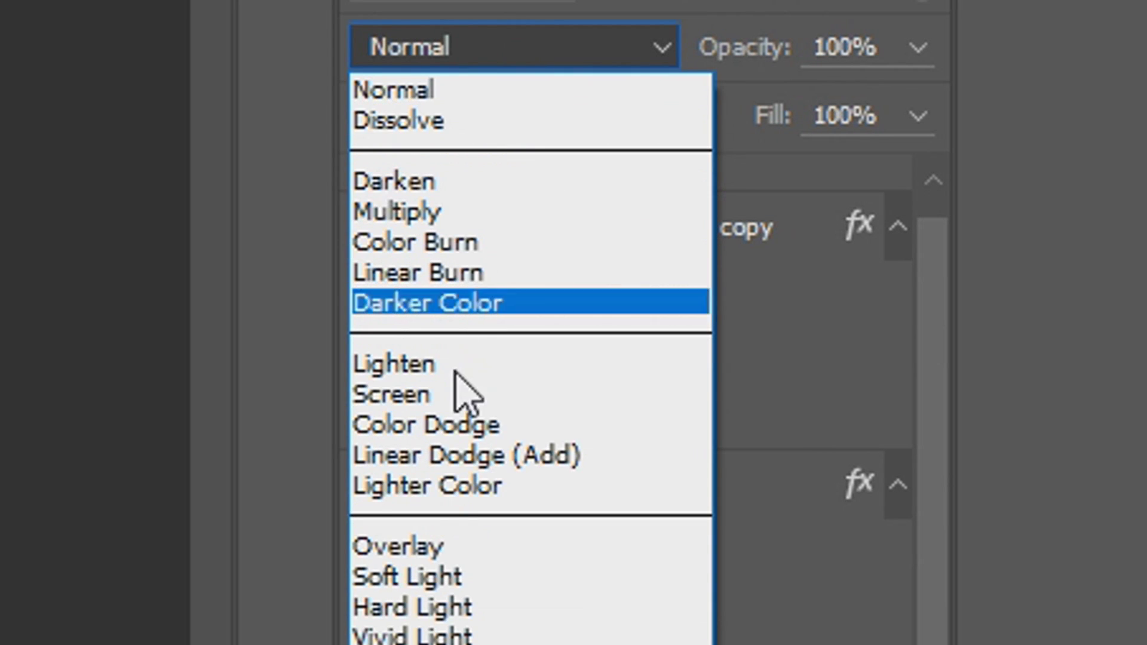
pyautogui.click(418, 577)
pyautogui.scroll(-1, 847, 3)
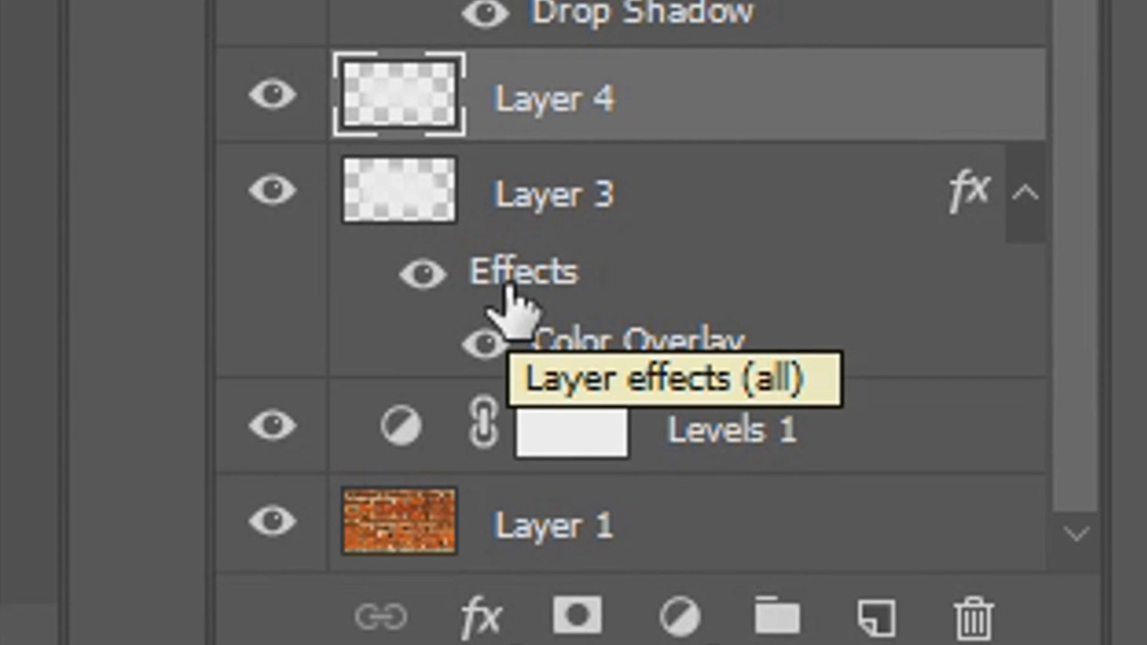
pyautogui.moveTo(509, 286); pyautogui.dragTo(414, 79)
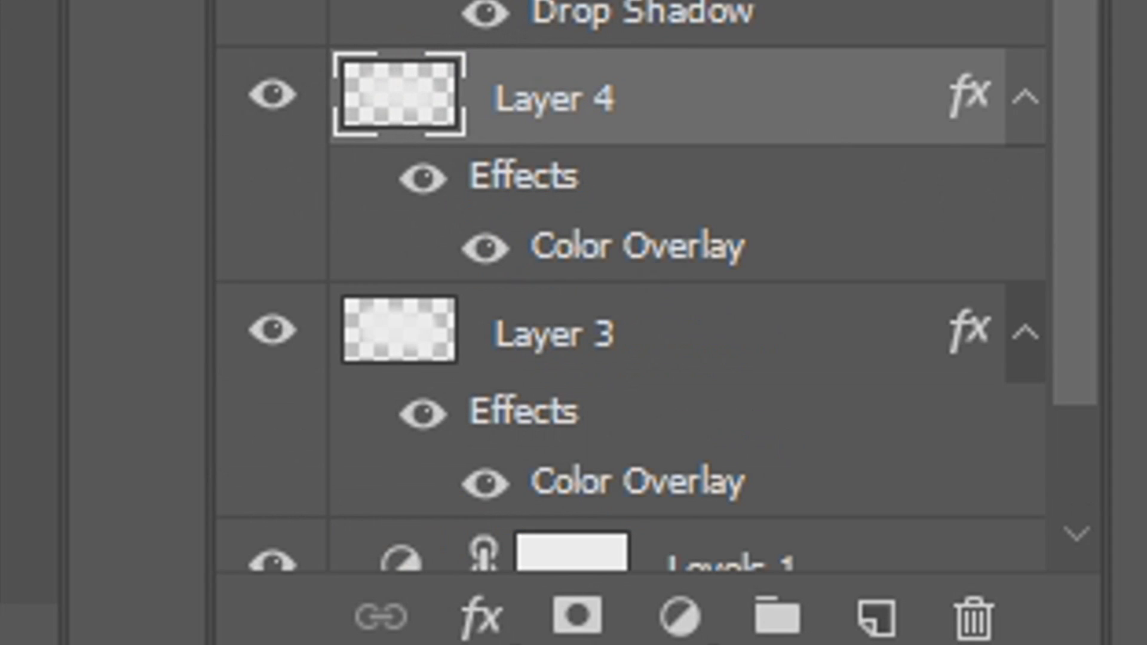